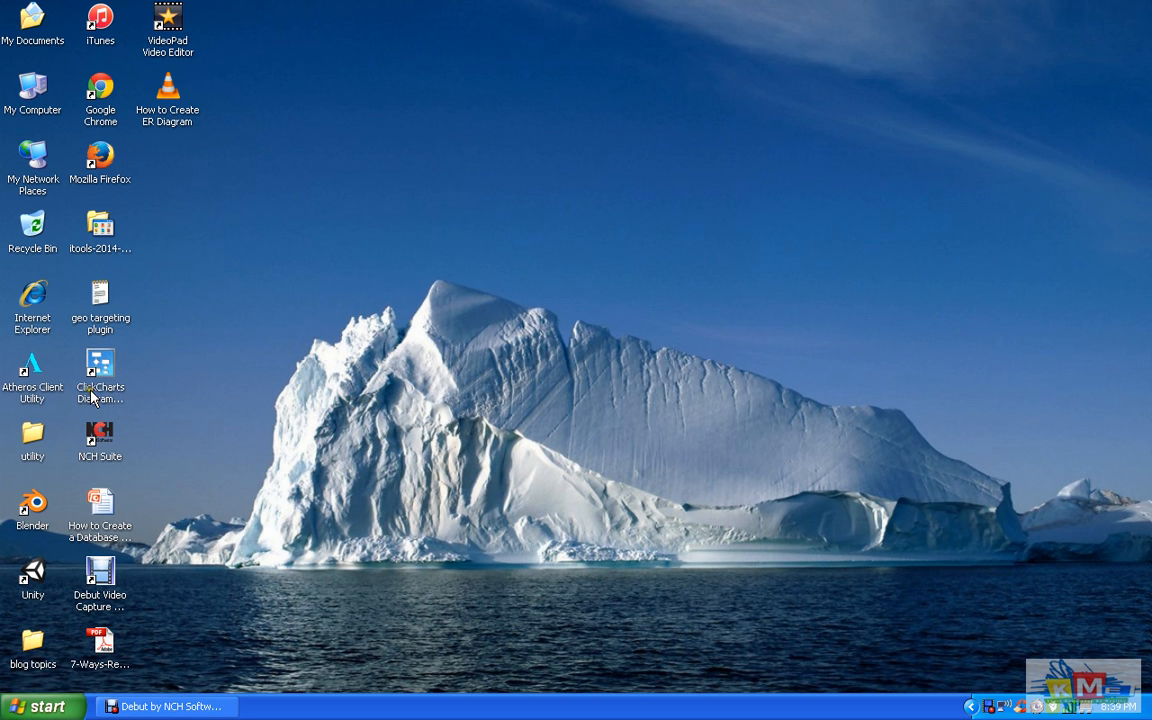
Step: Launch ClickCharts Diagram Flowchart Software from the desktop
{"action": "left_click", "coordinate": [99, 385]}
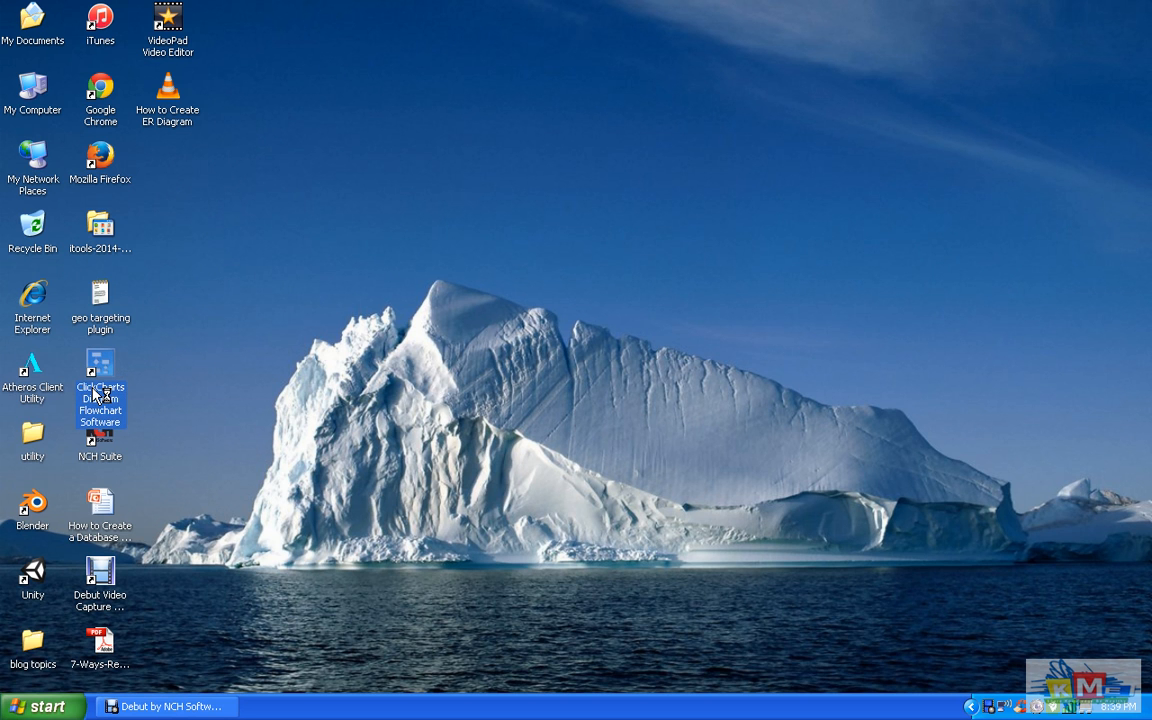
{"action": "double_click", "coordinate": [97, 393]}
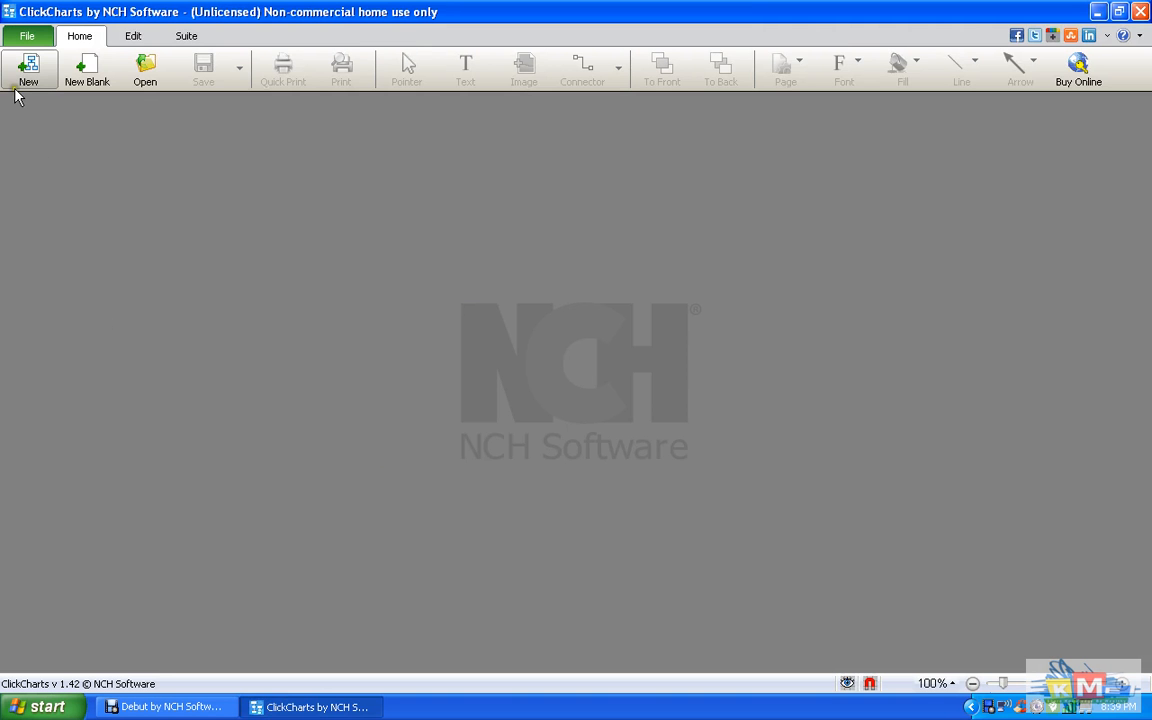
Step: Create a new diagram from the ER Diagram template and close it without saving
{"action": "left_click", "coordinate": [27, 37]}
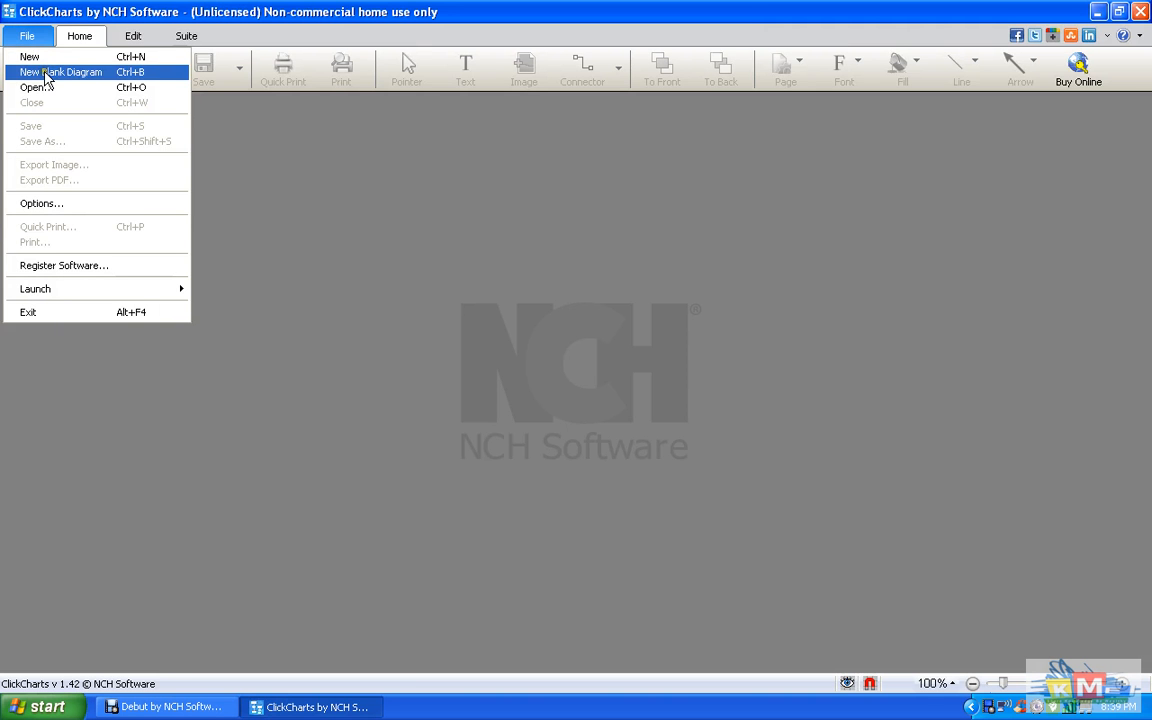
{"action": "left_click", "coordinate": [30, 57]}
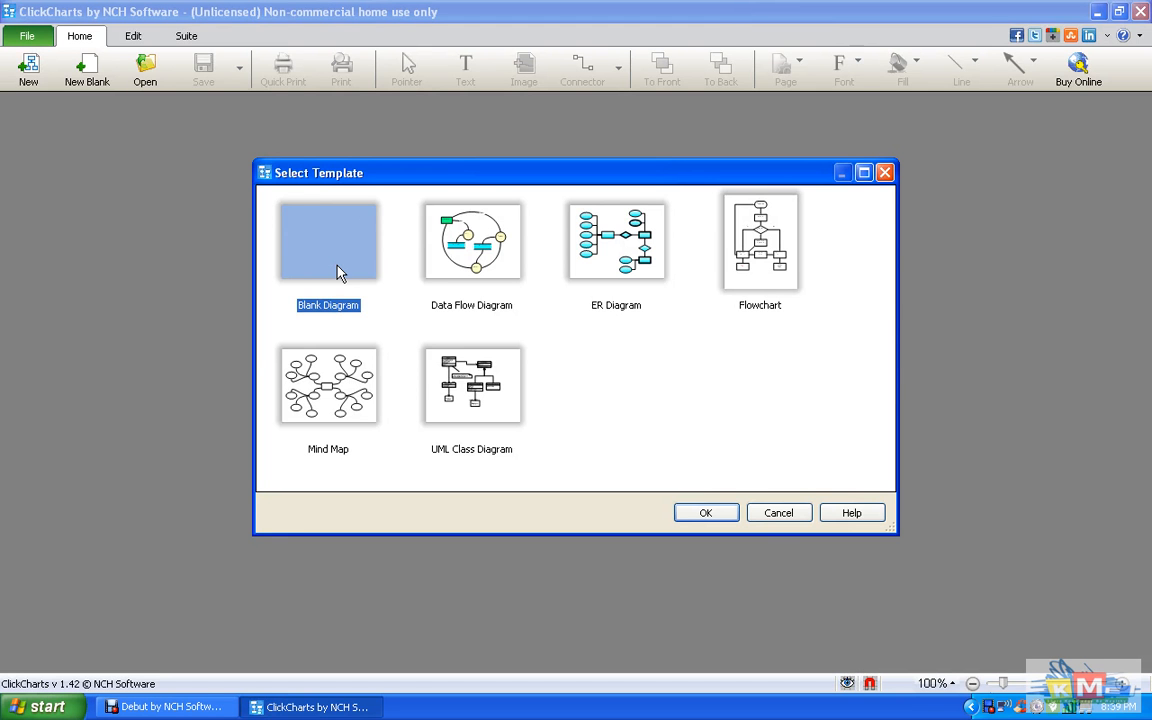
{"action": "left_click", "coordinate": [637, 270]}
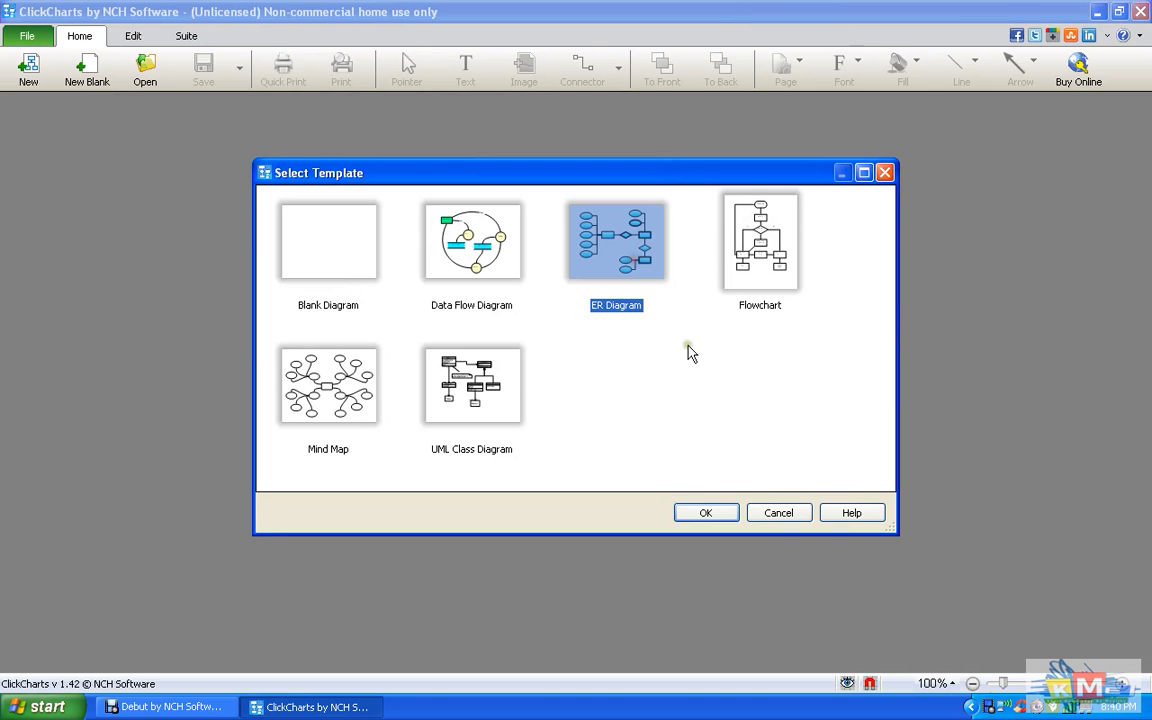
{"action": "left_click", "coordinate": [718, 520]}
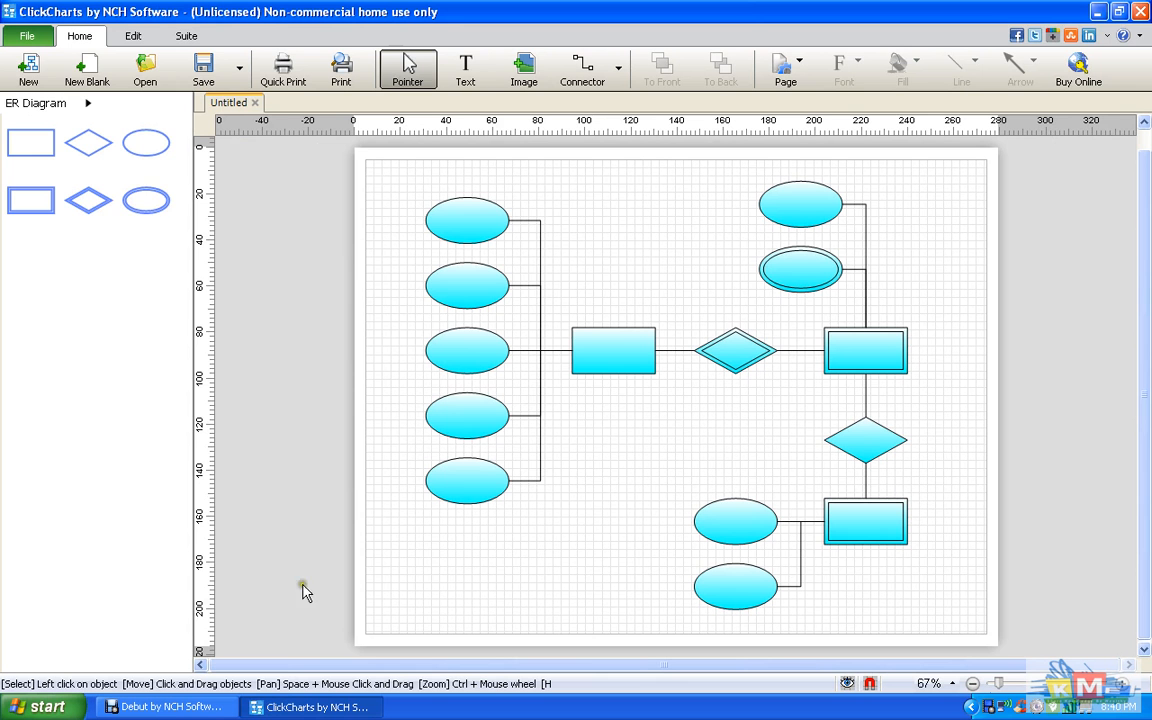
{"action": "left_click", "coordinate": [41, 47]}
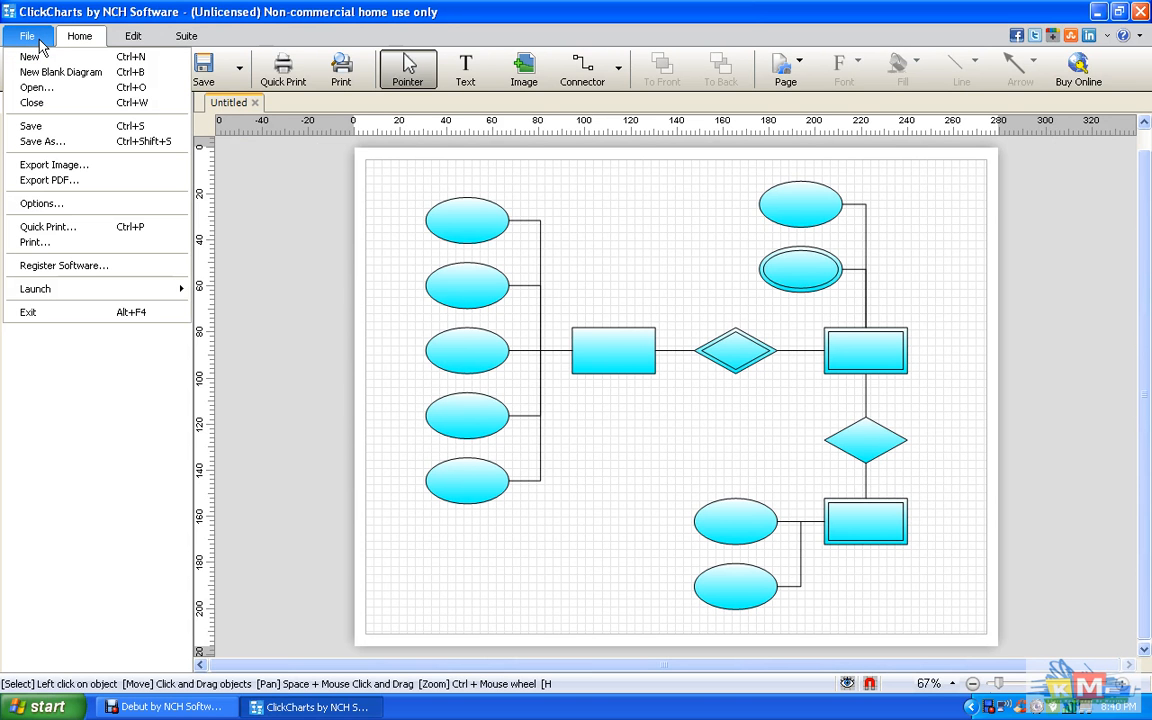
{"action": "left_click", "coordinate": [40, 102]}
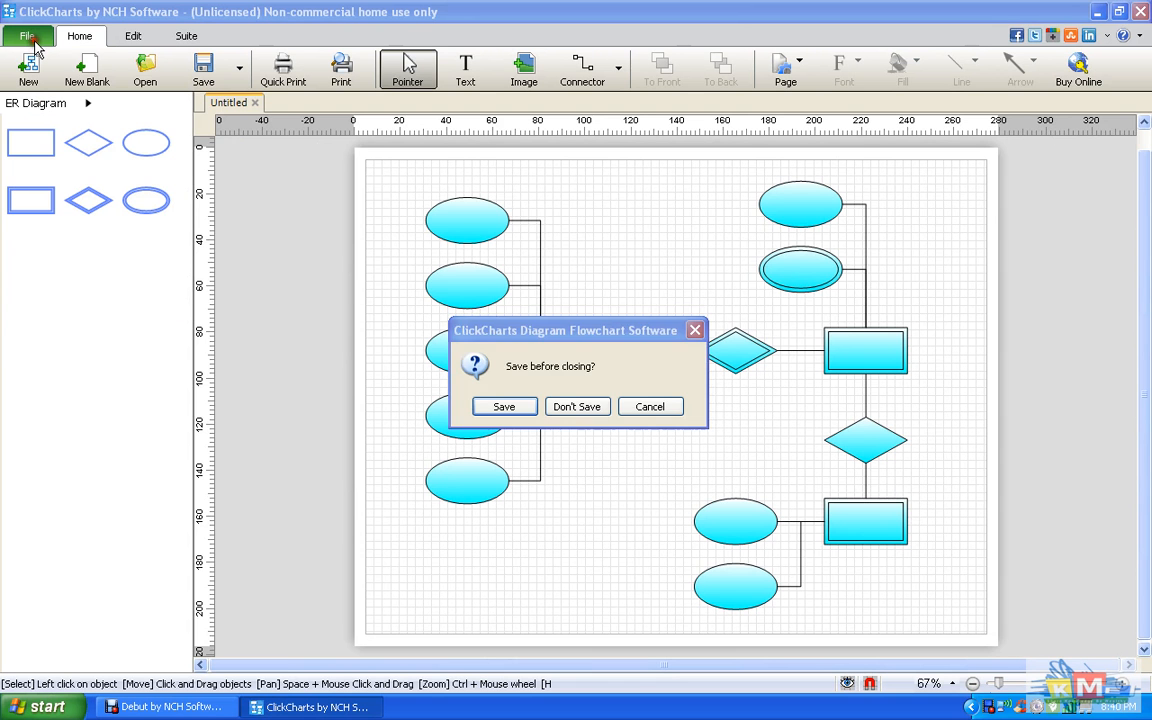
{"action": "left_click", "coordinate": [578, 407]}
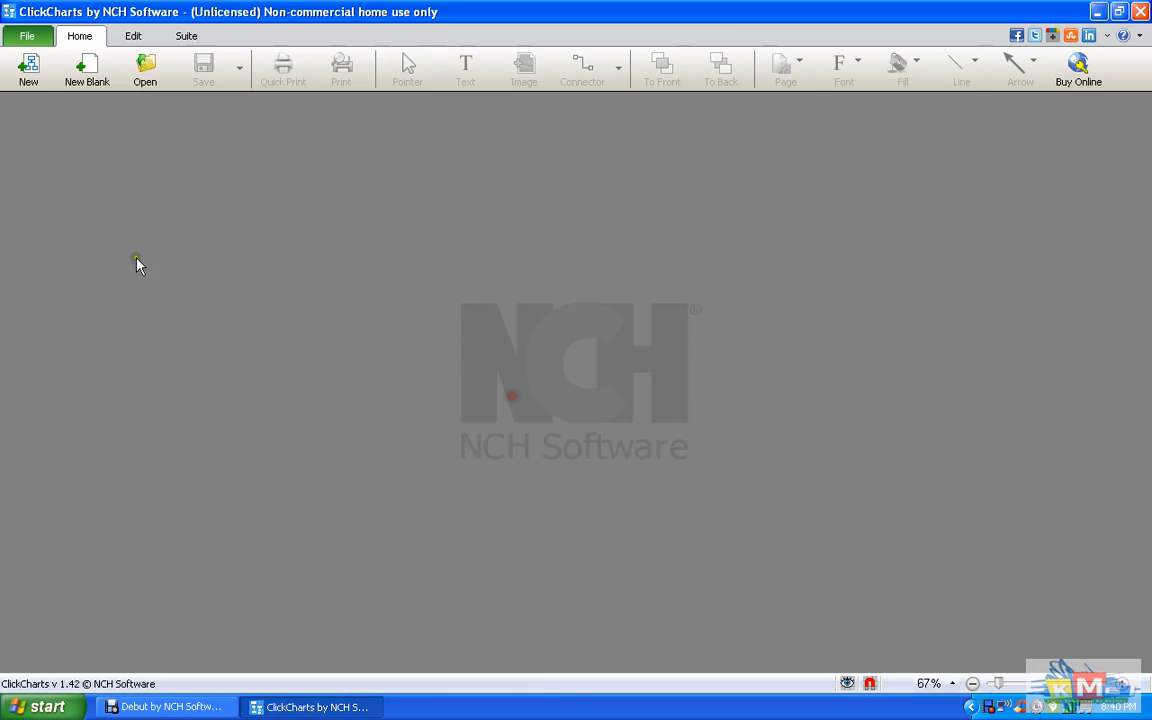
Step: Create a new blank diagram
{"action": "left_click", "coordinate": [27, 35]}
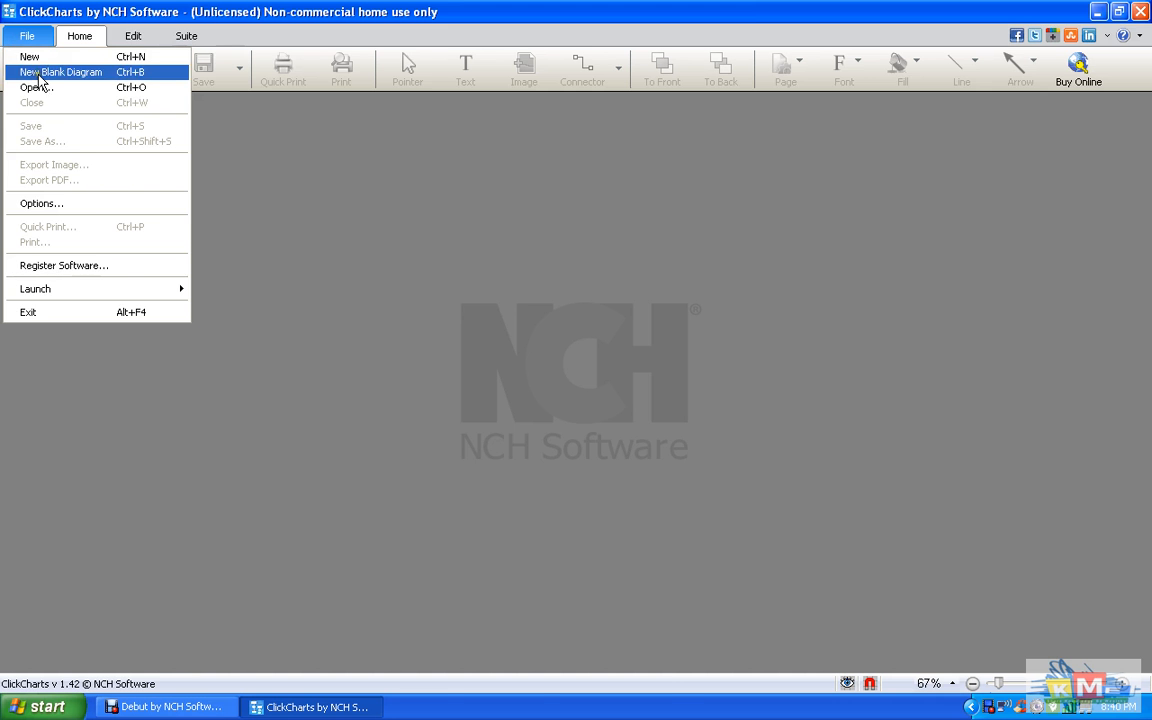
{"action": "left_click", "coordinate": [38, 74]}
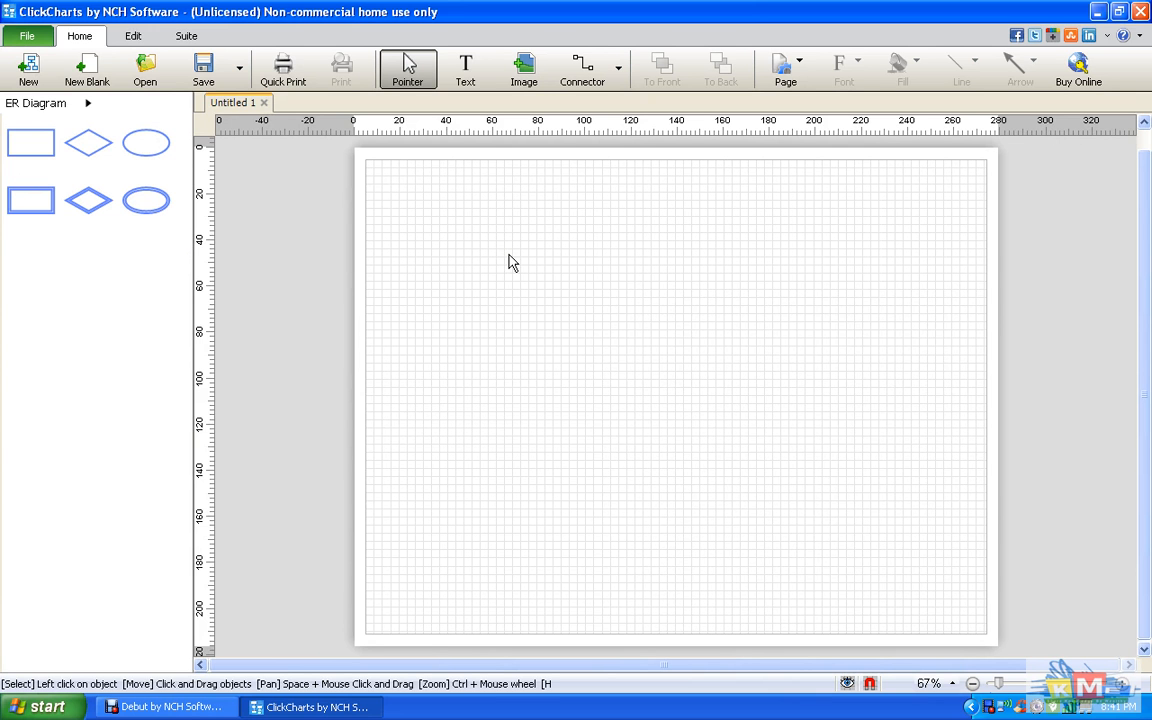
{"action": "left_click", "coordinate": [28, 142]}
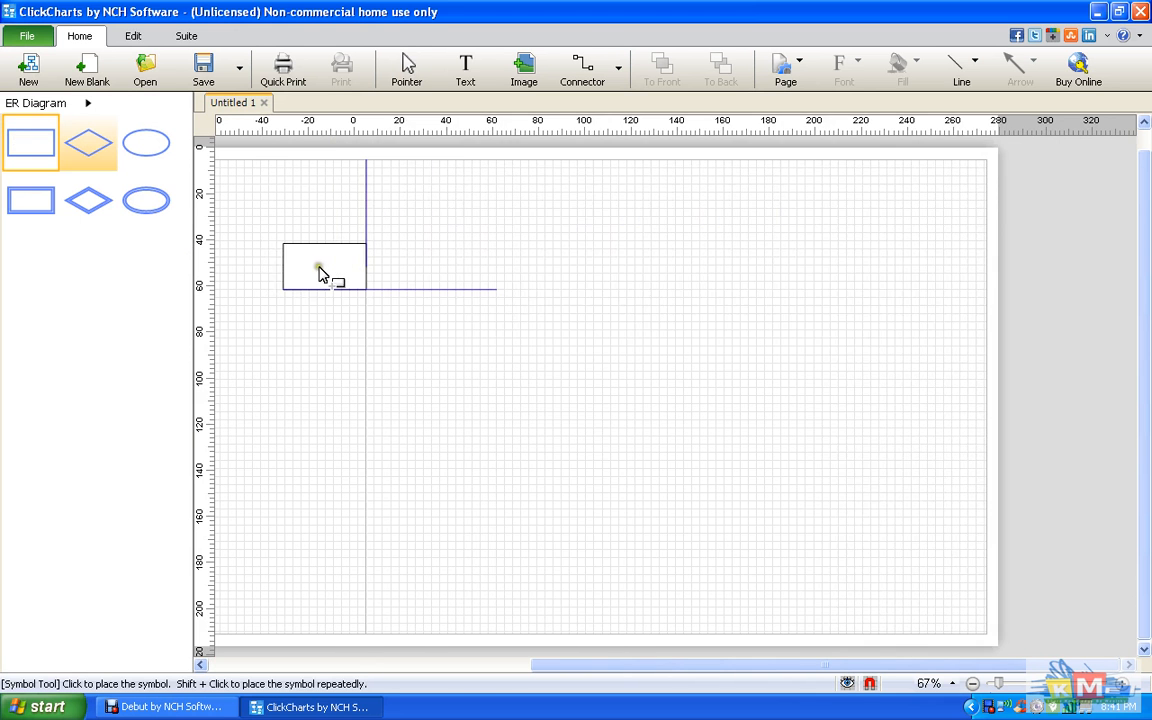
{"action": "left_click", "coordinate": [319, 268]}
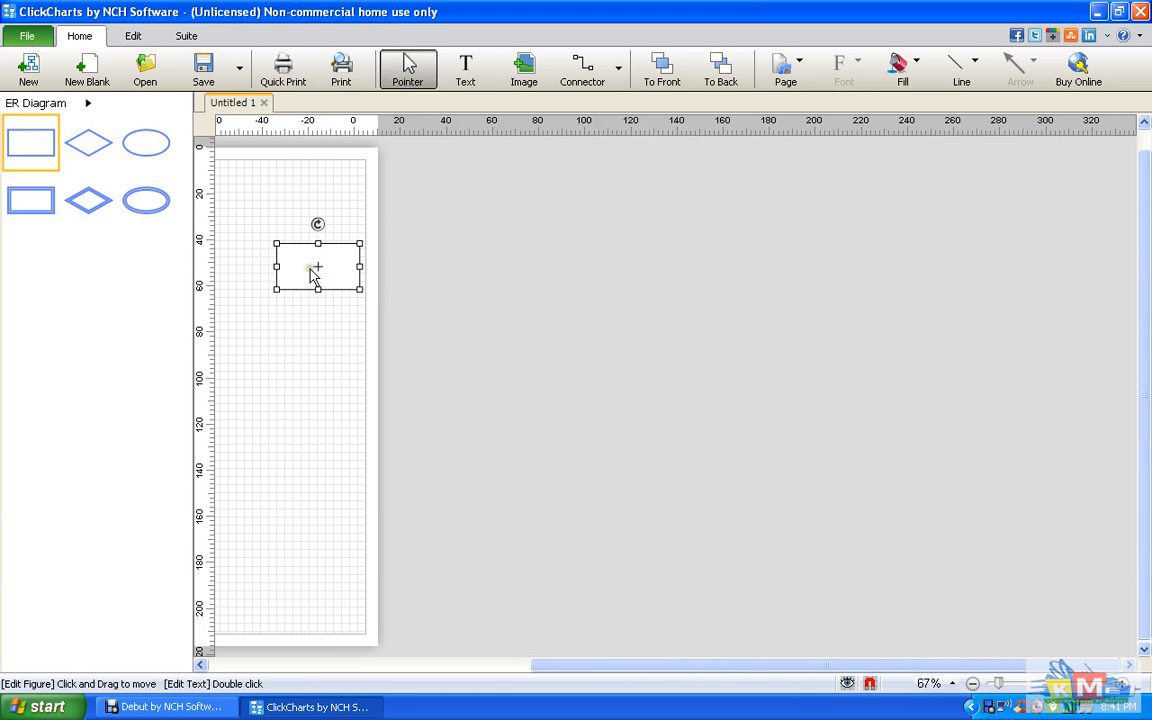
{"action": "left_click_drag", "start_coordinate": [313, 272], "coordinate": [138, 295]}
{"action": "left_click", "coordinate": [398, 282]}
{"action": "left_click", "coordinate": [313, 290]}
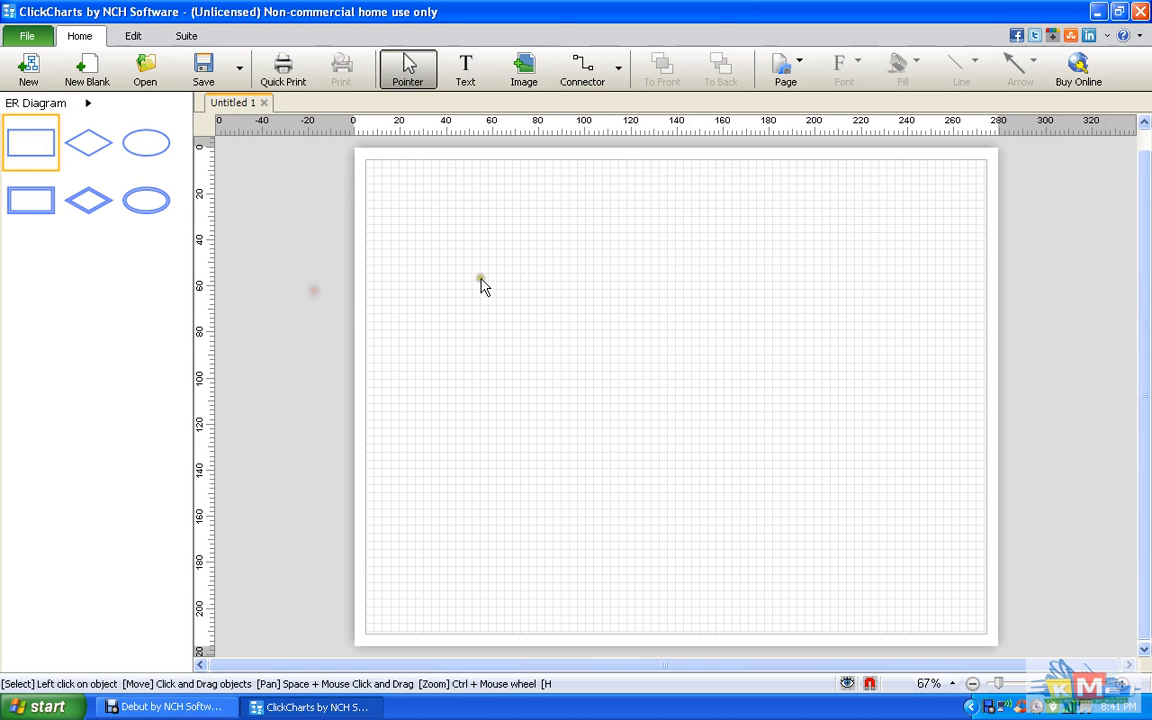
{"action": "left_click", "coordinate": [525, 257]}
{"action": "key", "text": "ctrl+z"}
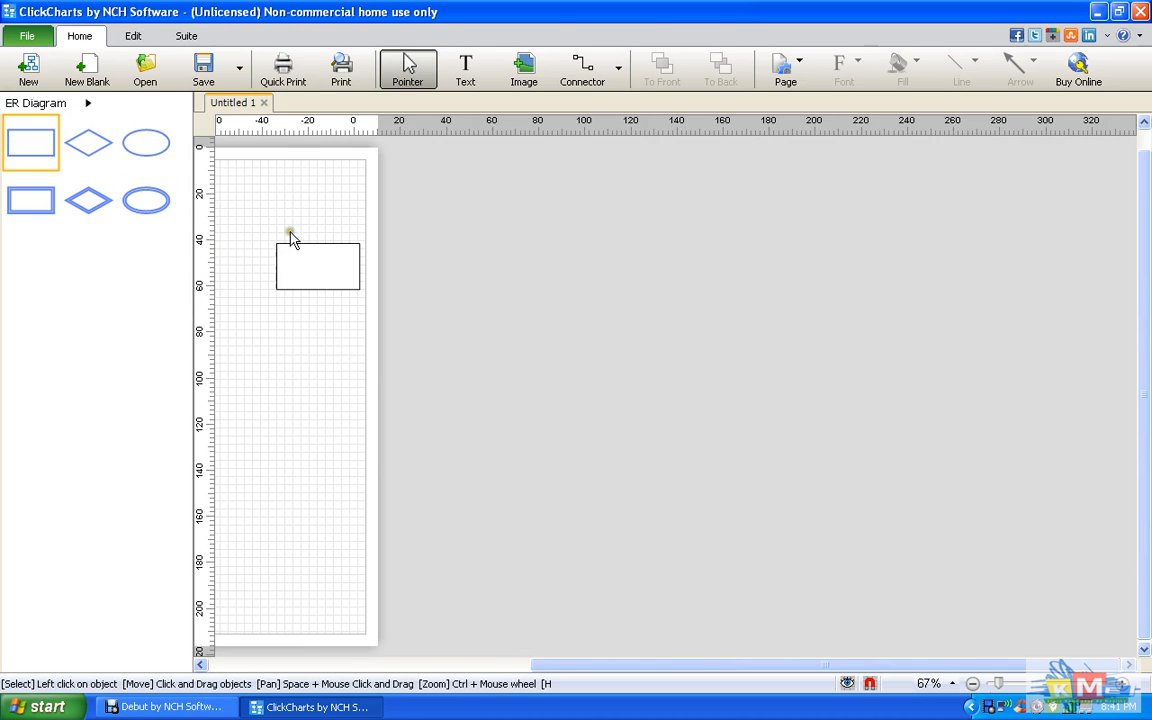
{"action": "left_click", "coordinate": [318, 270]}
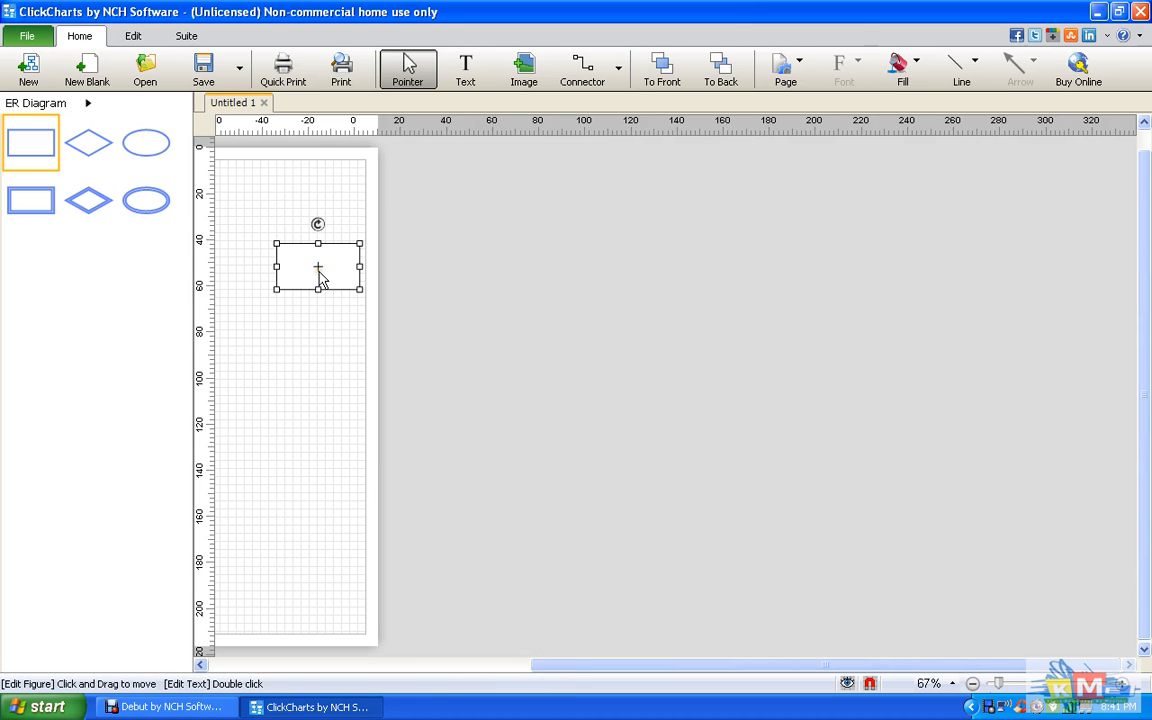
{"action": "key", "text": "Delete"}
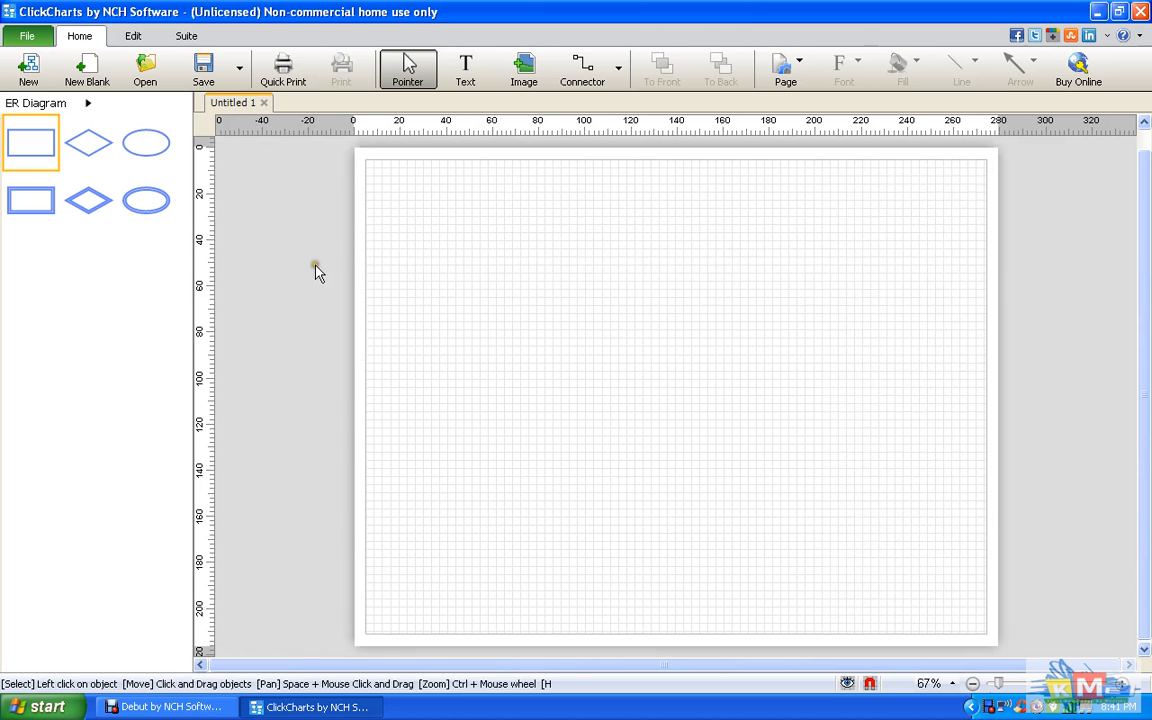
Step: Add an entity rectangle and position it slightly above the page centre, centred at about 115 across and 76 down on the rulers
{"action": "left_click", "coordinate": [146, 200]}
{"action": "left_click", "coordinate": [407, 224]}
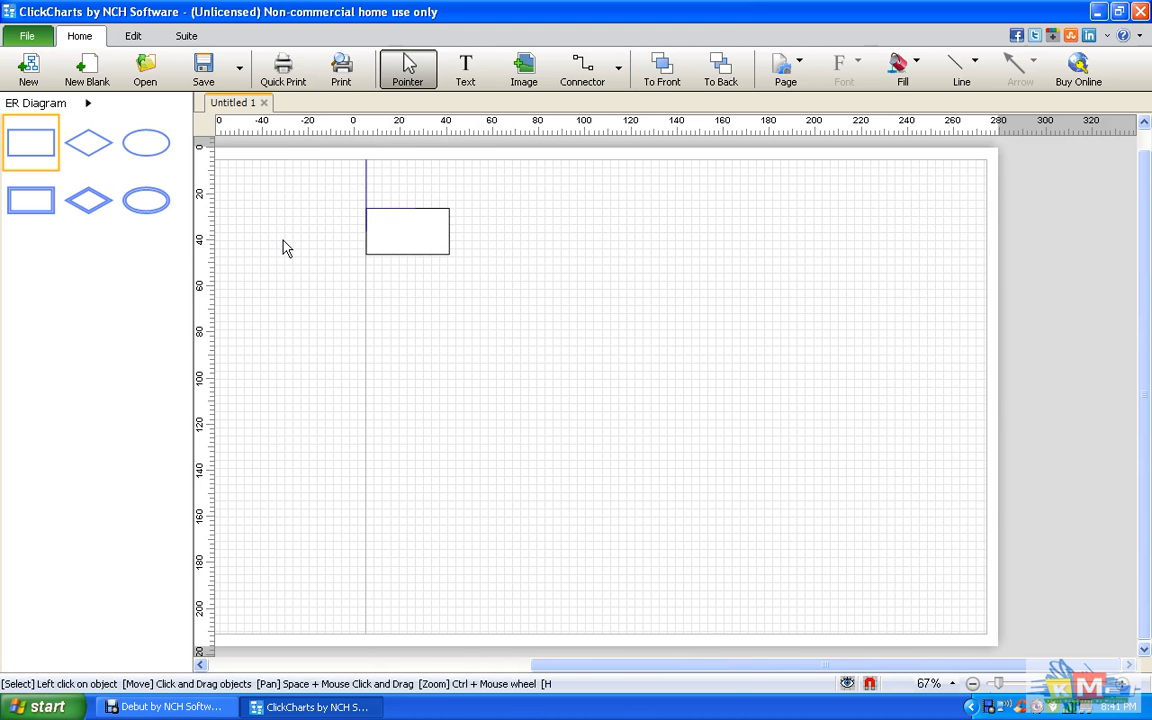
{"action": "left_click", "coordinate": [284, 245]}
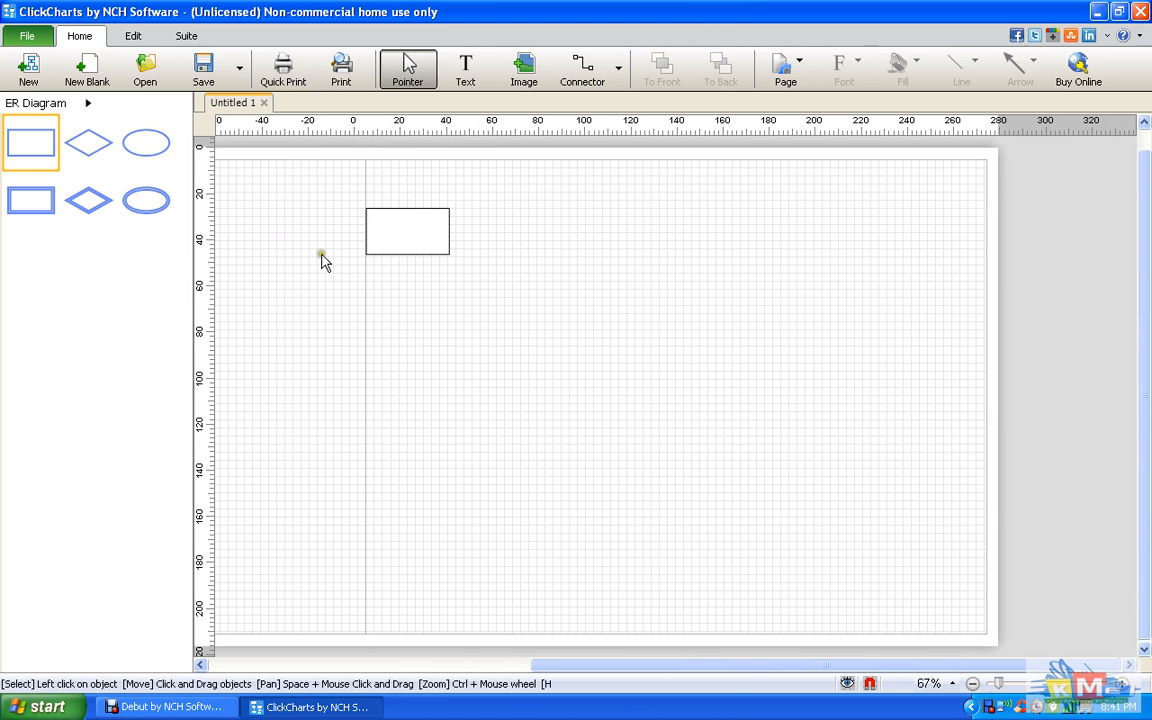
{"action": "left_click", "coordinate": [397, 238]}
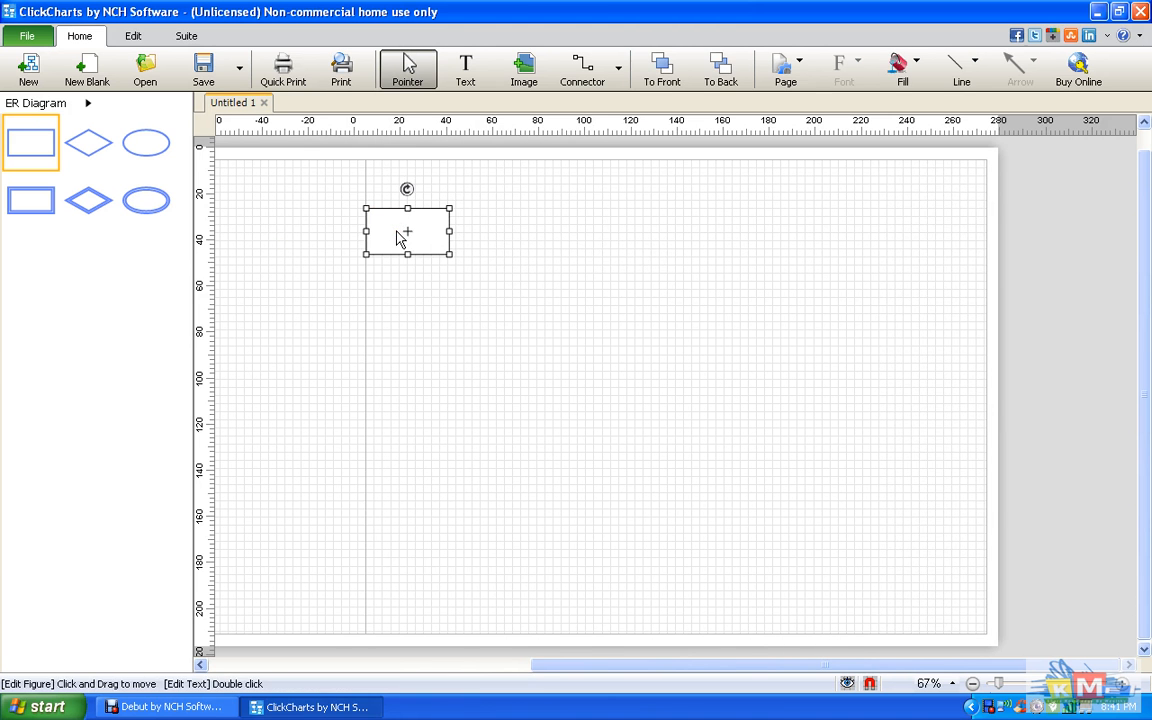
{"action": "left_click_drag", "start_coordinate": [404, 237], "coordinate": [619, 337]}
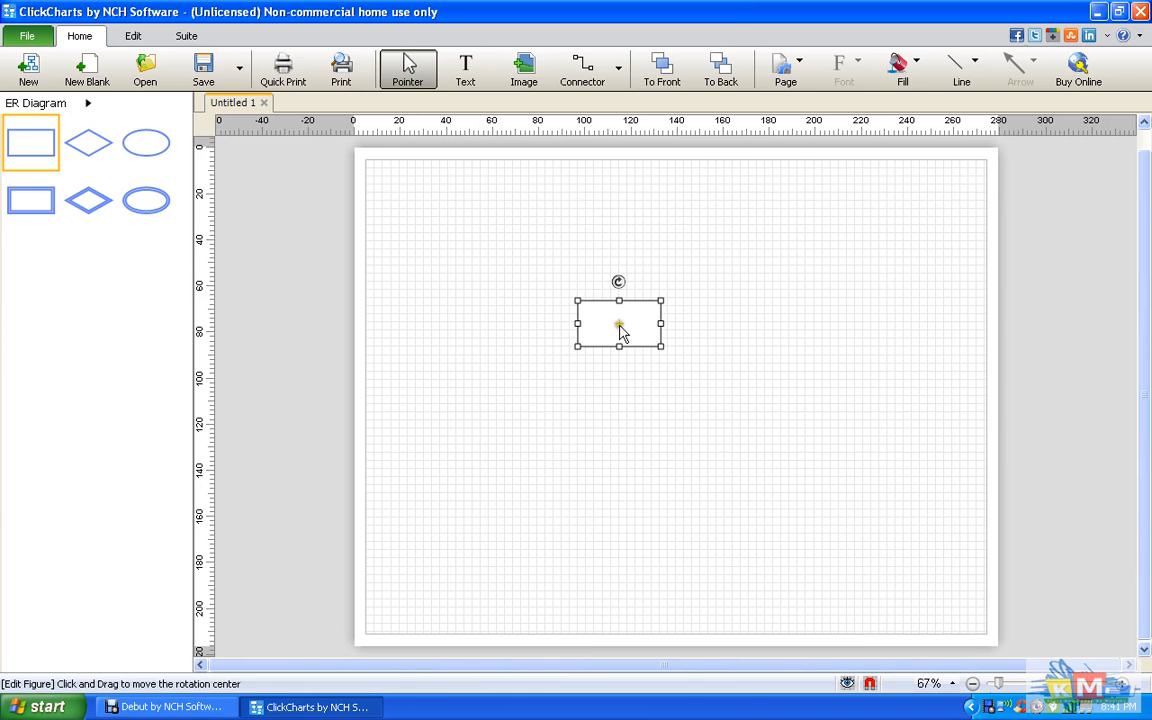
Step: Label the rectangle "Customer"
{"action": "double_click", "coordinate": [618, 330]}
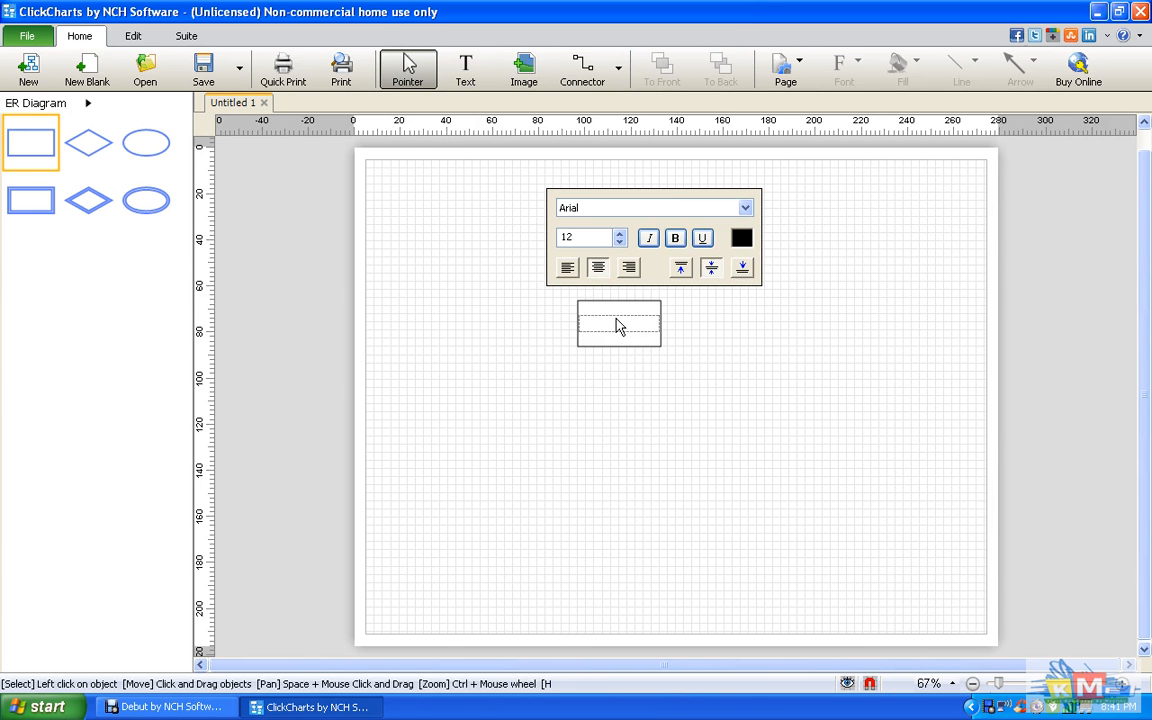
{"action": "type", "text": "Customer"}
Step: Try to set the Customer label's font to Century and its size to 9
{"action": "left_click", "coordinate": [656, 212]}
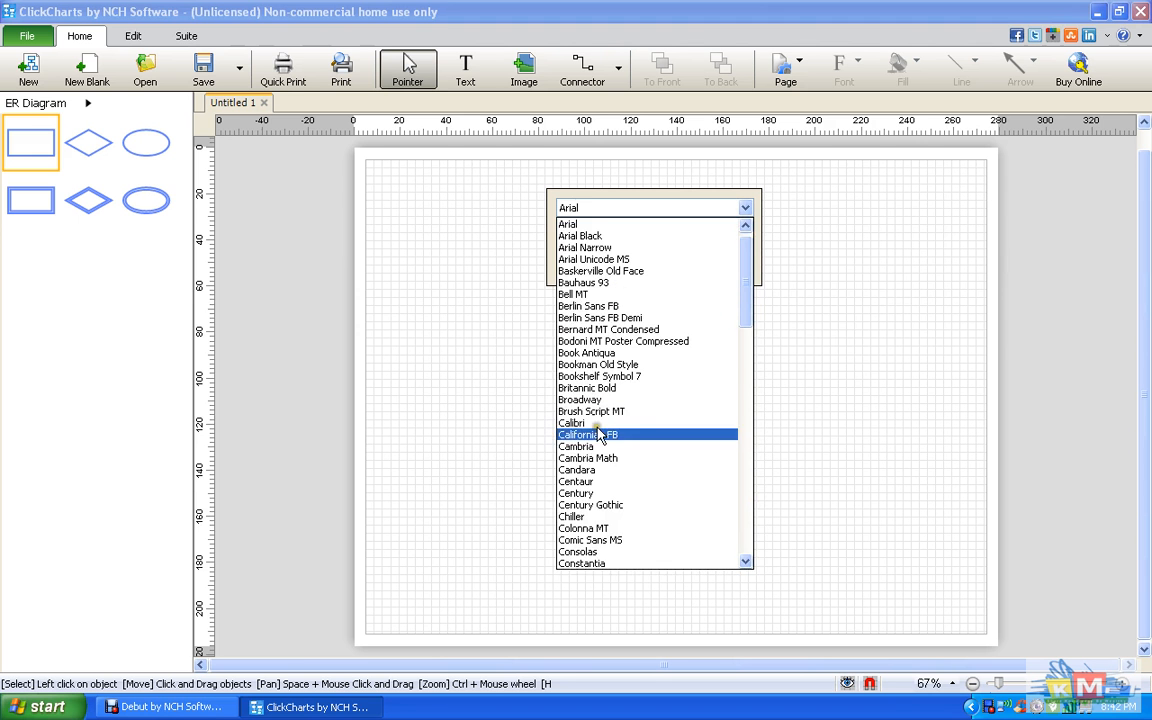
{"action": "left_click", "coordinate": [590, 494]}
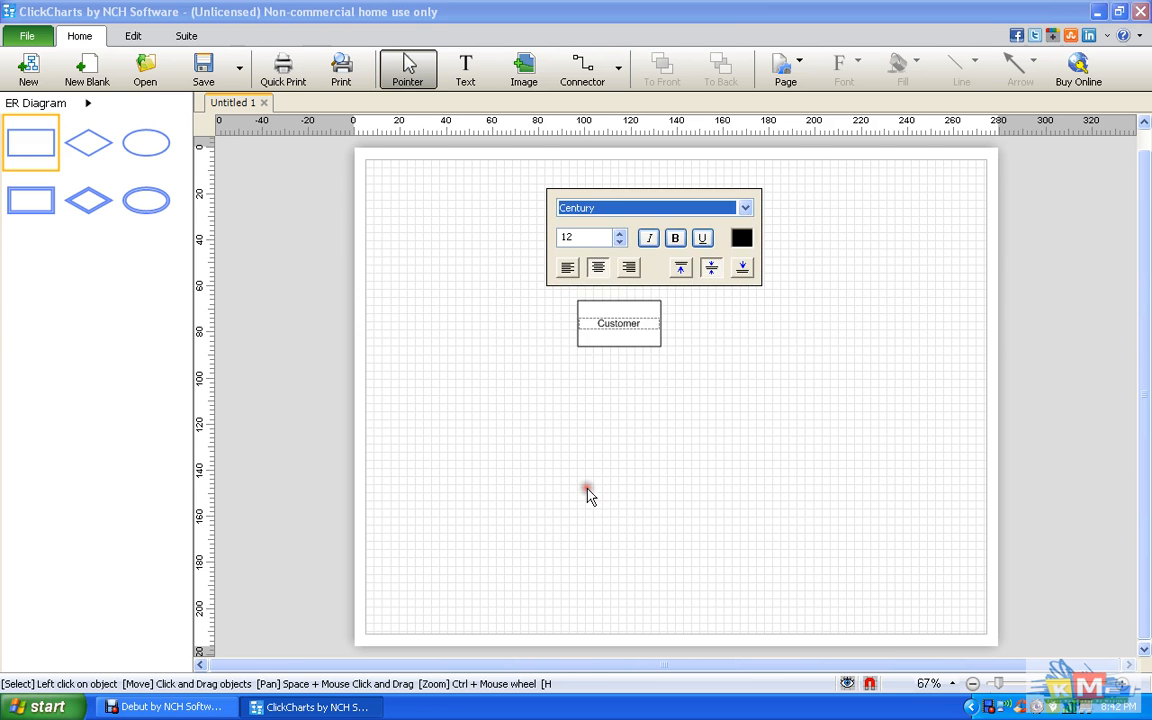
{"action": "left_click", "coordinate": [621, 242]}
{"action": "left_click", "coordinate": [621, 242]}
{"action": "left_click", "coordinate": [621, 242]}
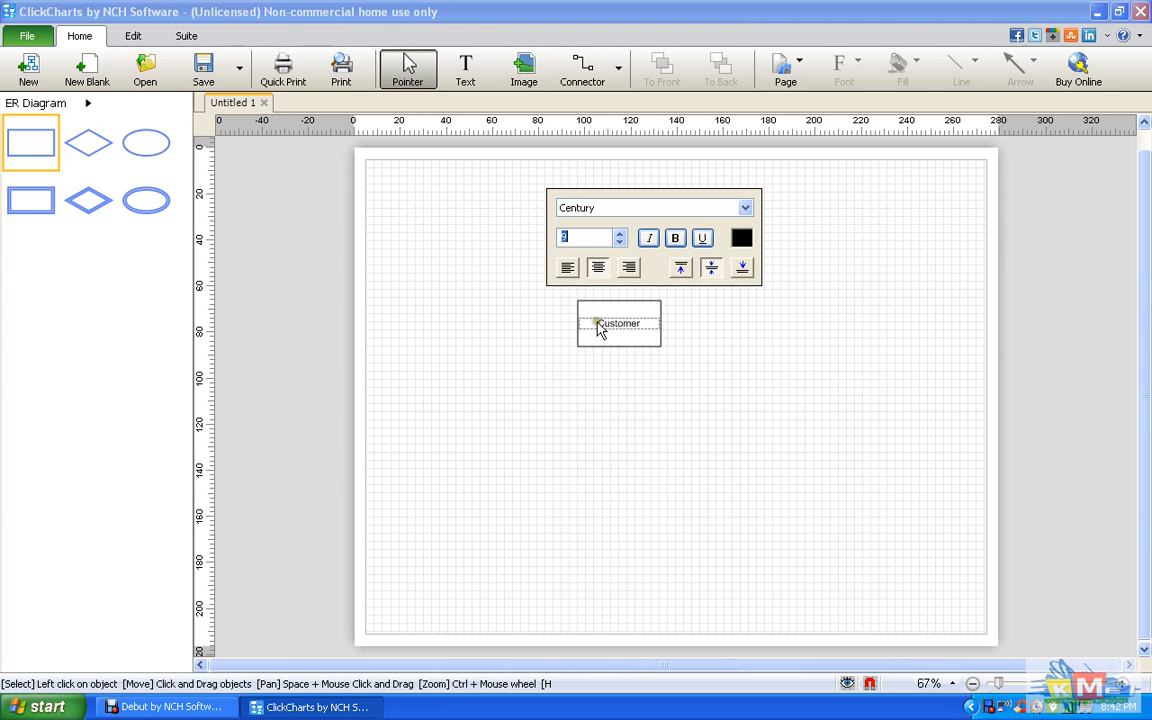
Step: Format the whole Customer label in bold at size 17, keeping the Arial font, and finish editing it
{"action": "mouse_move", "coordinate": [597, 329]}
{"action": "left_mouse_down"}
{"action": "mouse_move", "coordinate": [637, 322]}
{"action": "mouse_move", "coordinate": [596, 322]}
{"action": "left_mouse_up"}
{"action": "left_click", "coordinate": [620, 233]}
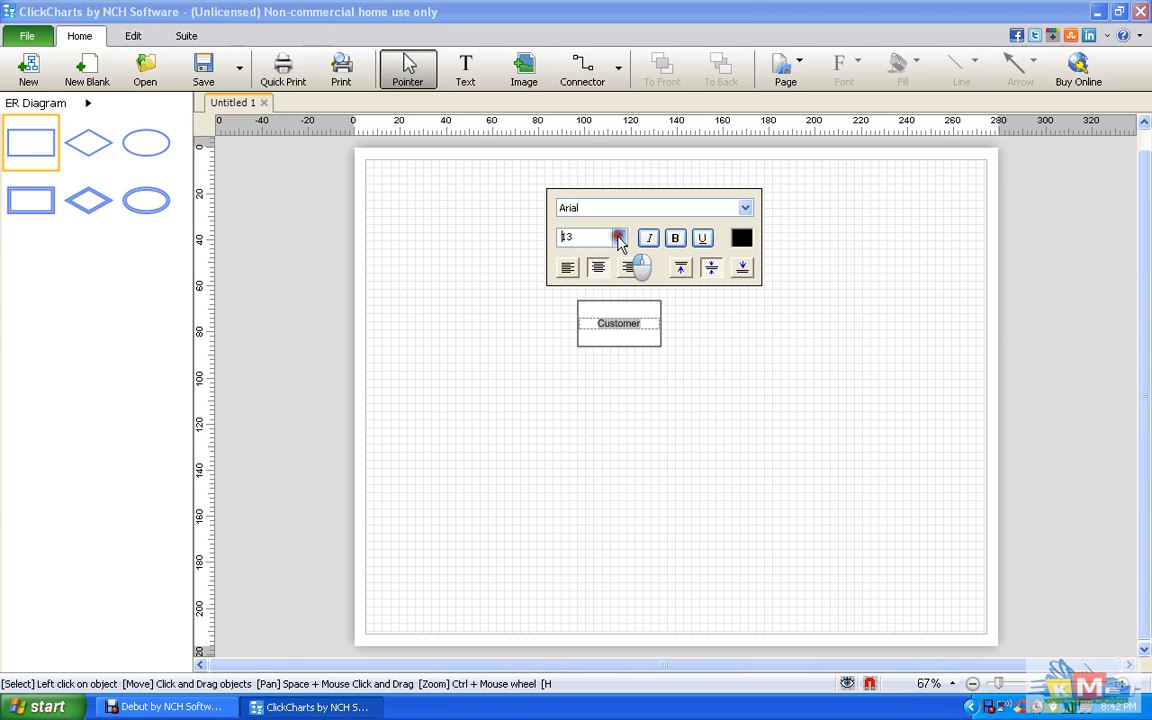
{"action": "left_click", "coordinate": [620, 233]}
{"action": "left_click", "coordinate": [620, 233]}
{"action": "left_click", "coordinate": [620, 233]}
{"action": "left_click", "coordinate": [620, 233]}
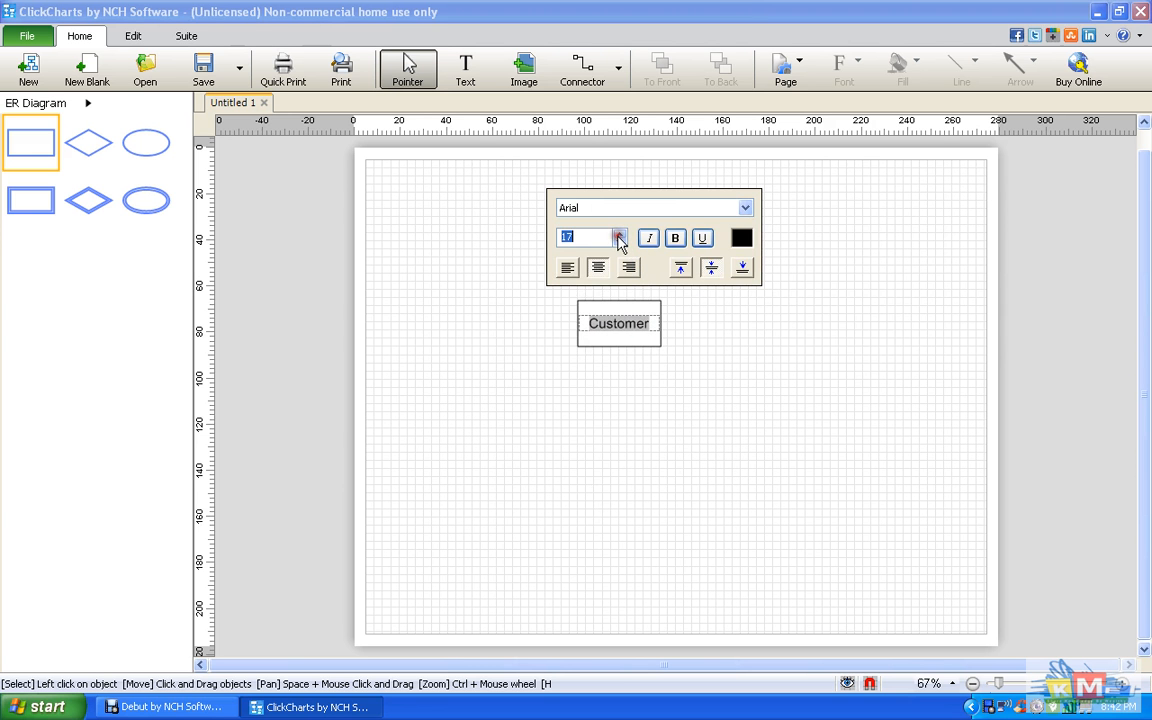
{"action": "left_click", "coordinate": [675, 238]}
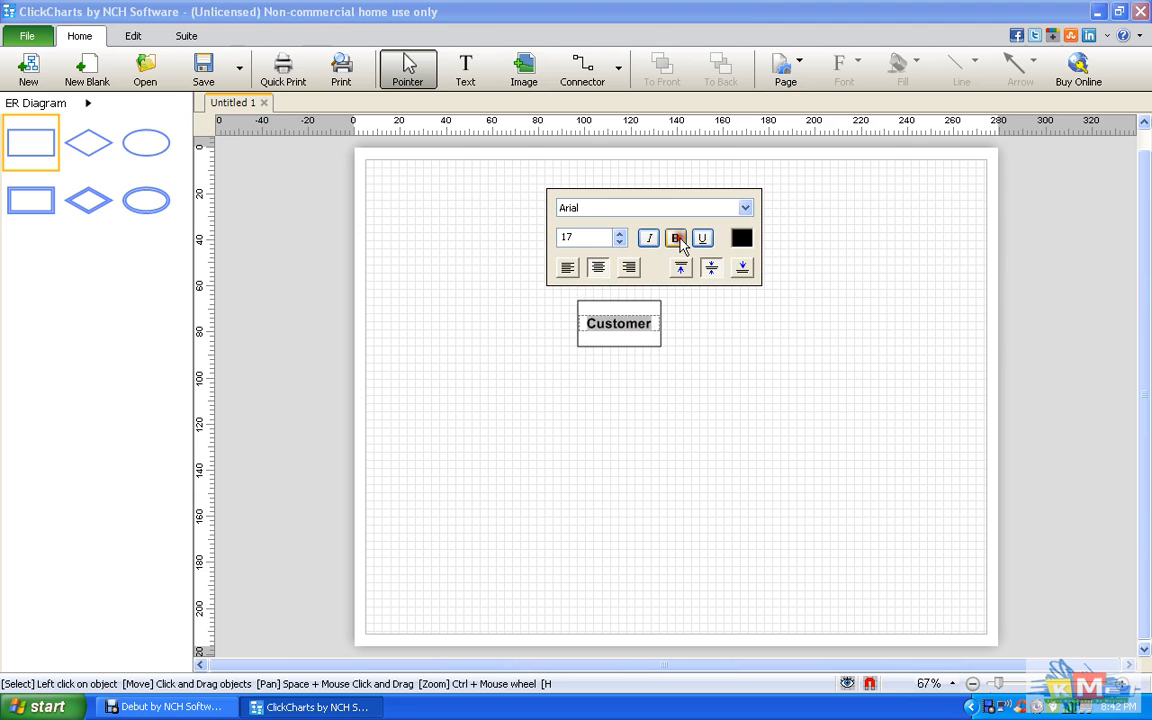
{"action": "left_click", "coordinate": [600, 208]}
{"action": "left_click", "coordinate": [600, 210]}
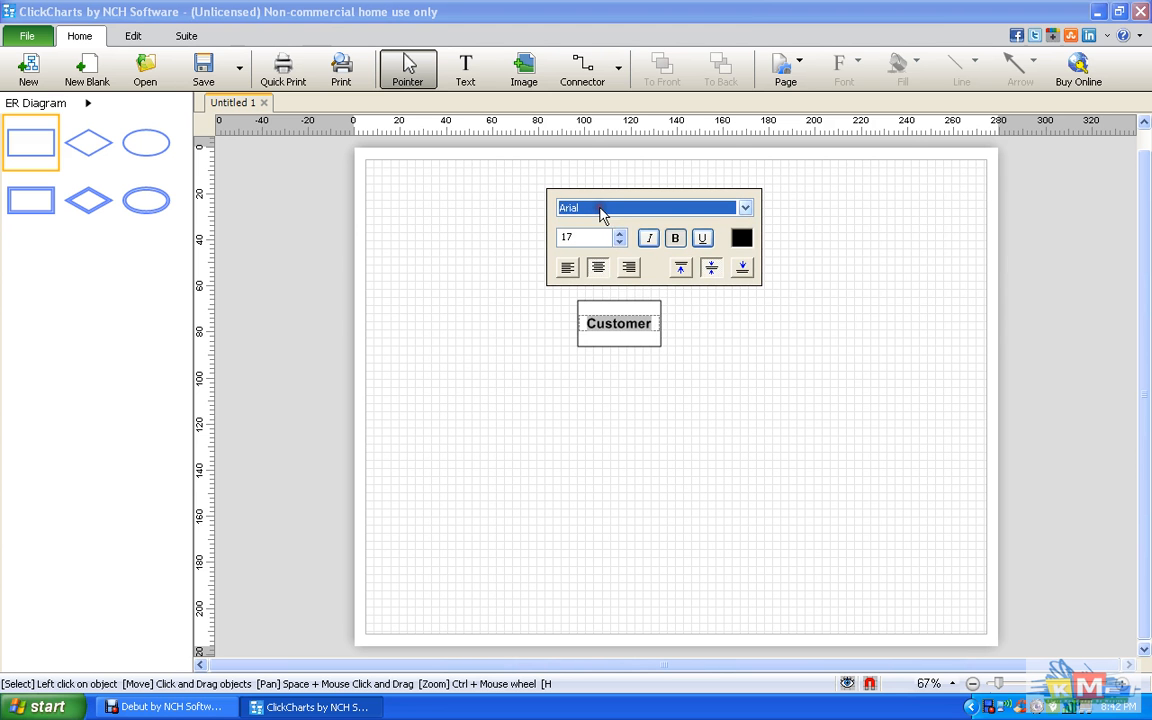
{"action": "left_click", "coordinate": [741, 345]}
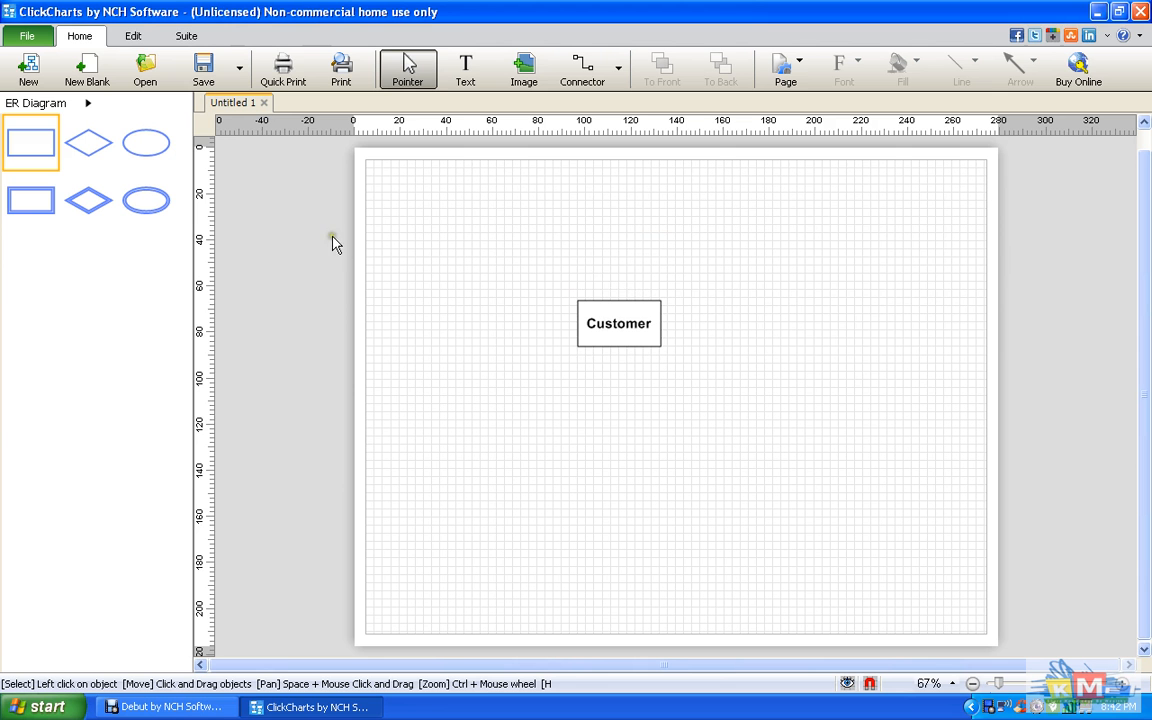
Step: Place an attribute ellipse above and to the left of the Customer rectangle and label it "Cid"
{"action": "left_click", "coordinate": [153, 150]}
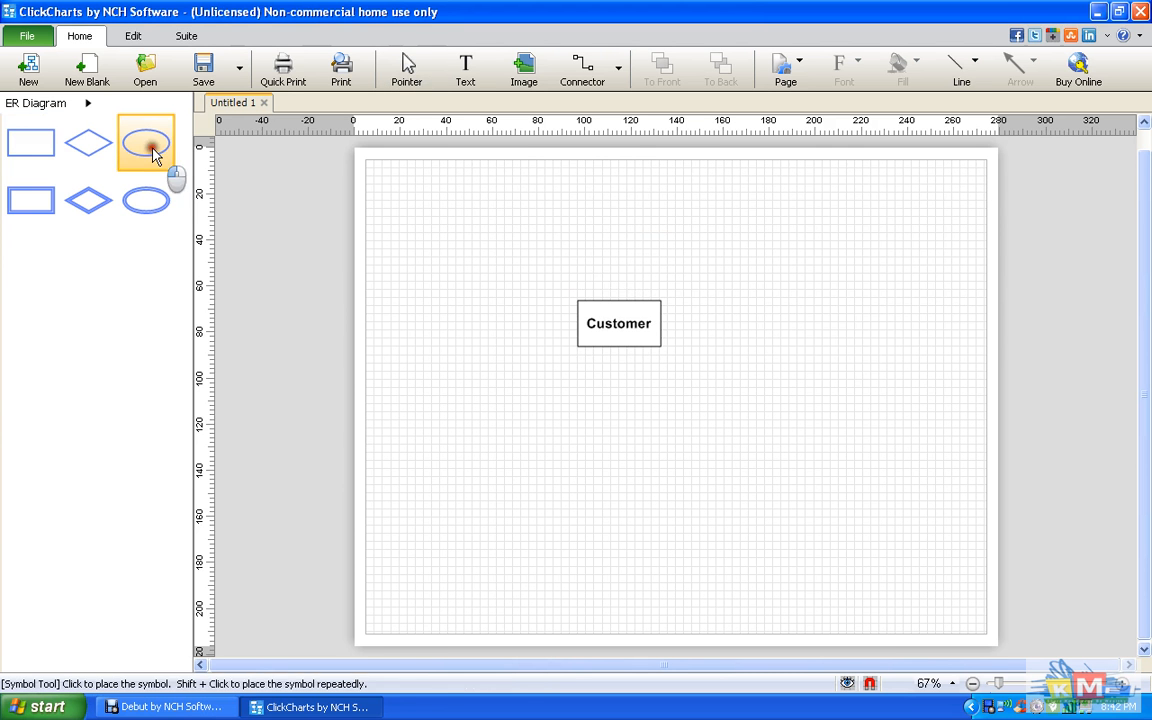
{"action": "left_click", "coordinate": [490, 226]}
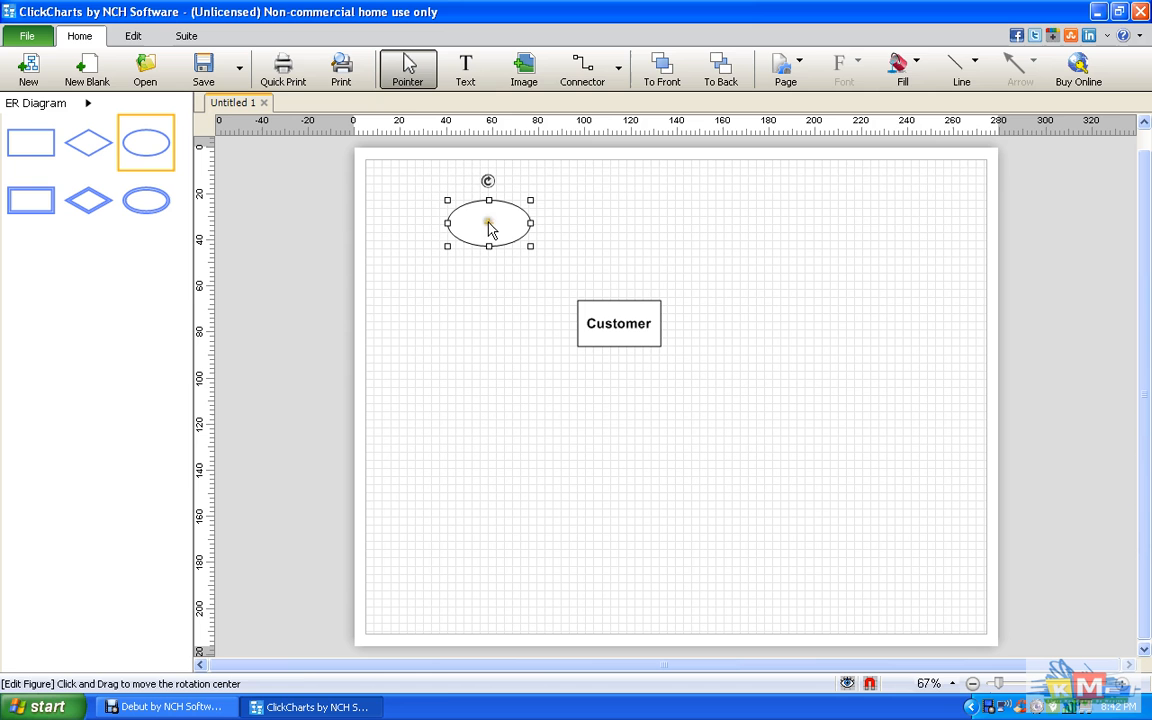
{"action": "double_click", "coordinate": [490, 228]}
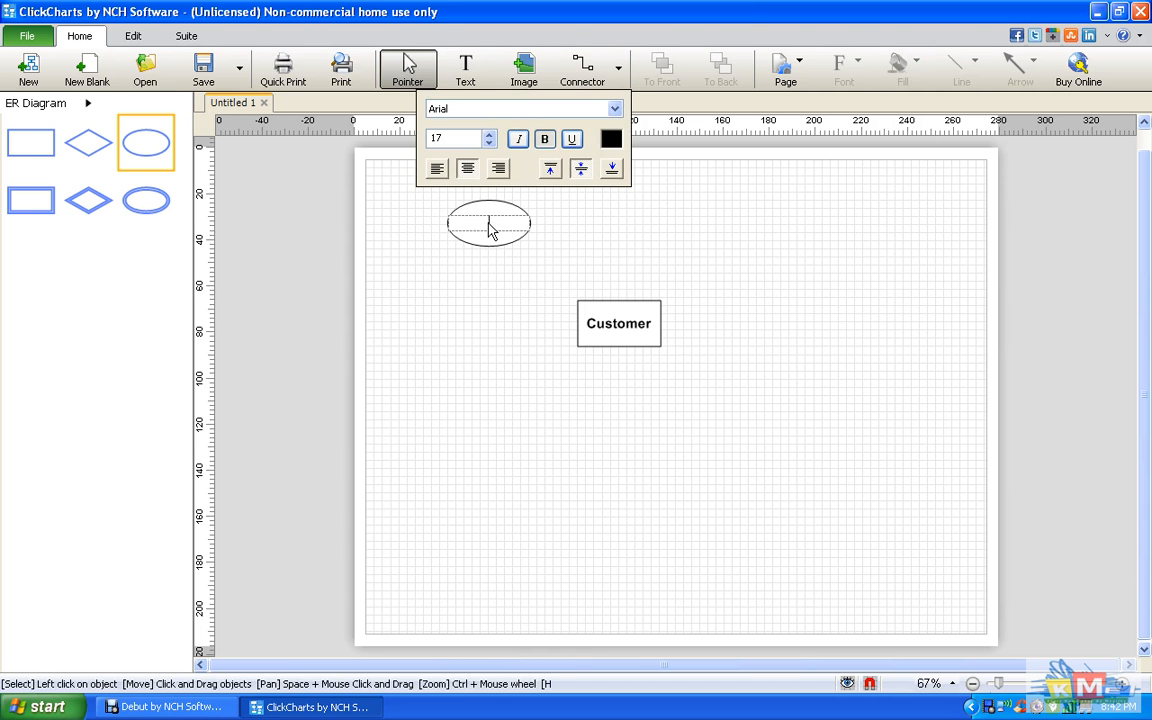
{"action": "type", "text": "Cid"}
Step: Underline the whole Cid label to mark it as the key attribute and finish editing it
{"action": "key", "text": "shift+Left"}
{"action": "key", "text": "shift+Left"}
{"action": "key", "text": "shift+Left"}
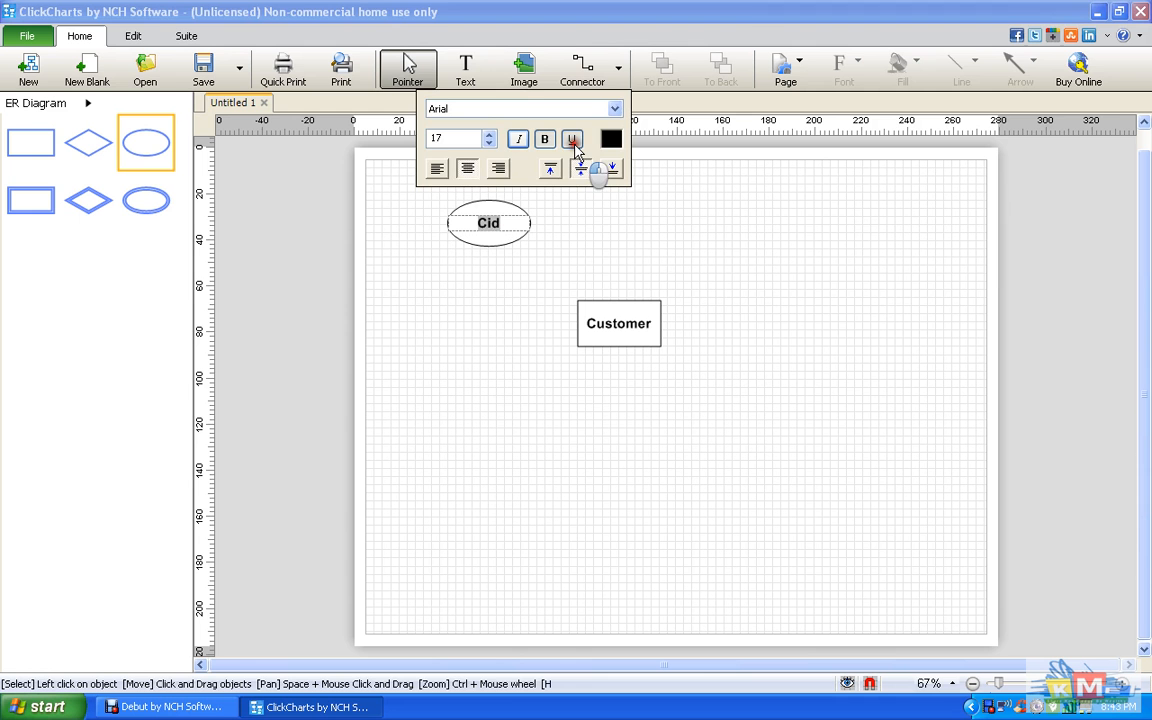
{"action": "left_click", "coordinate": [573, 142]}
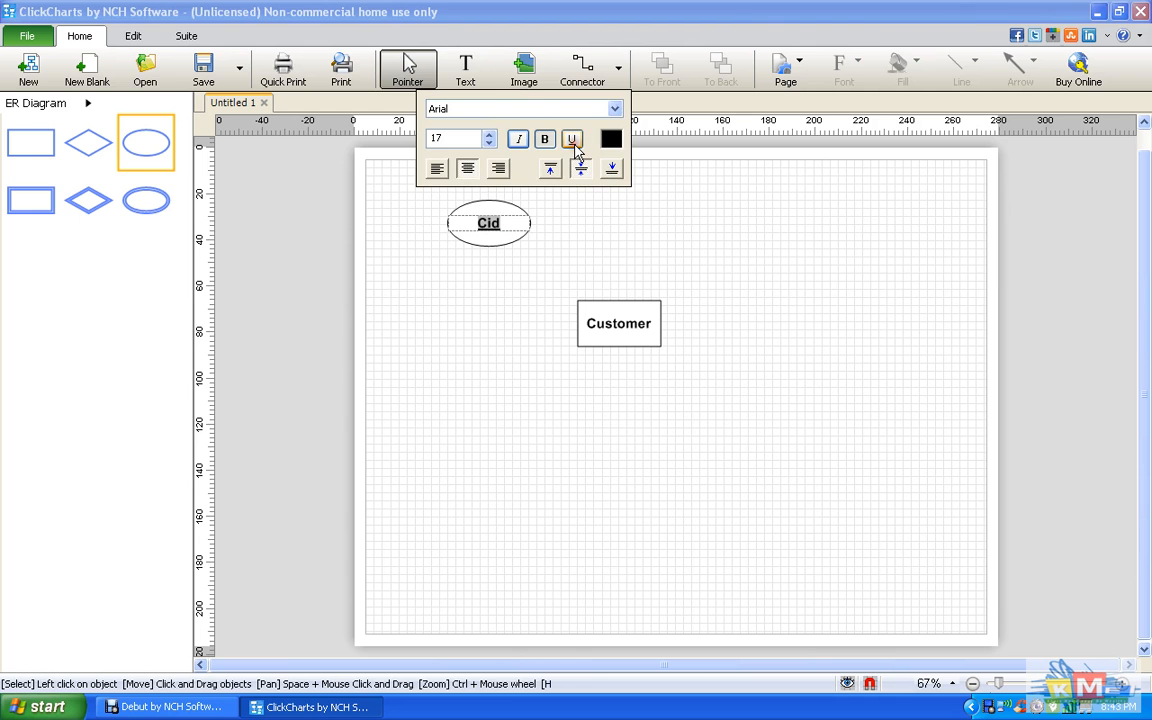
{"action": "left_click", "coordinate": [590, 242]}
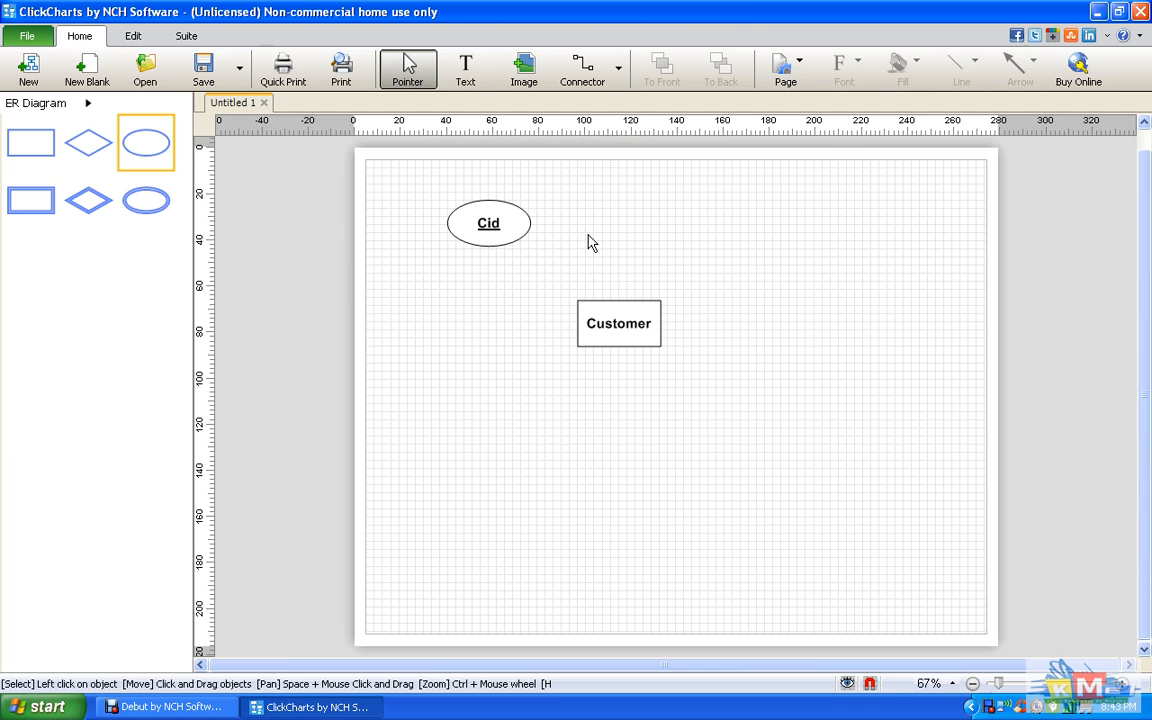
Step: Place an attribute ellipse directly above the Customer rectangle, level with the Cid ellipse, and label it "Name"
{"action": "left_click", "coordinate": [157, 146]}
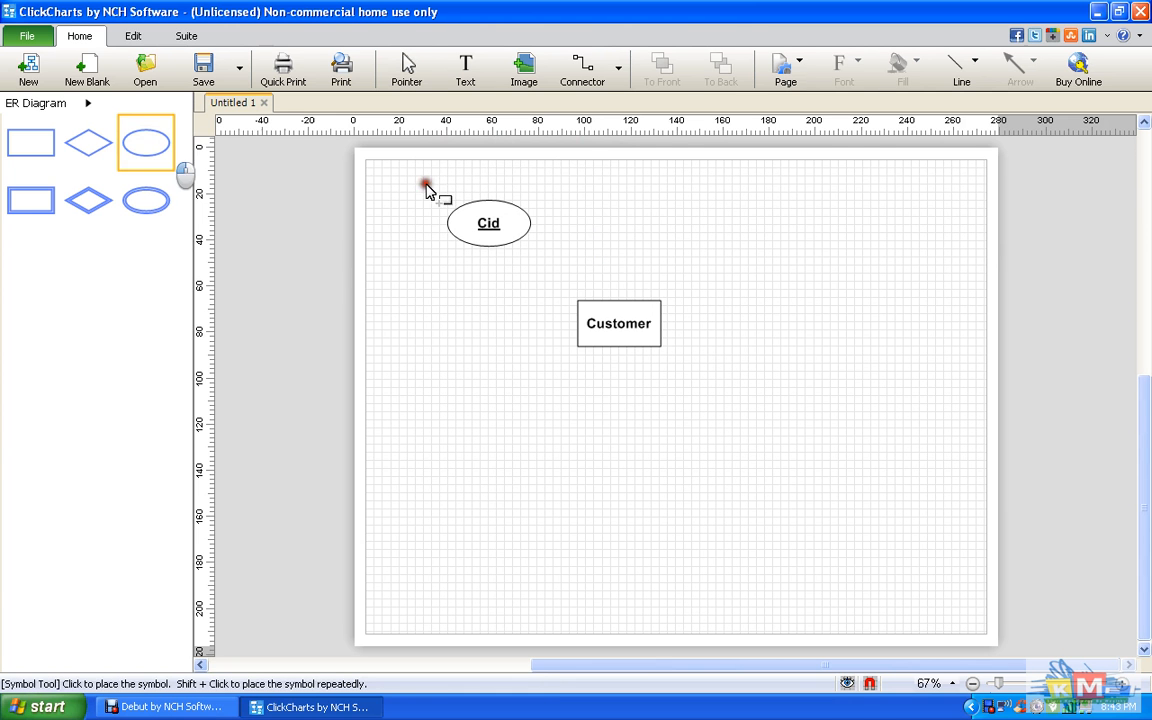
{"action": "left_click", "coordinate": [618, 223]}
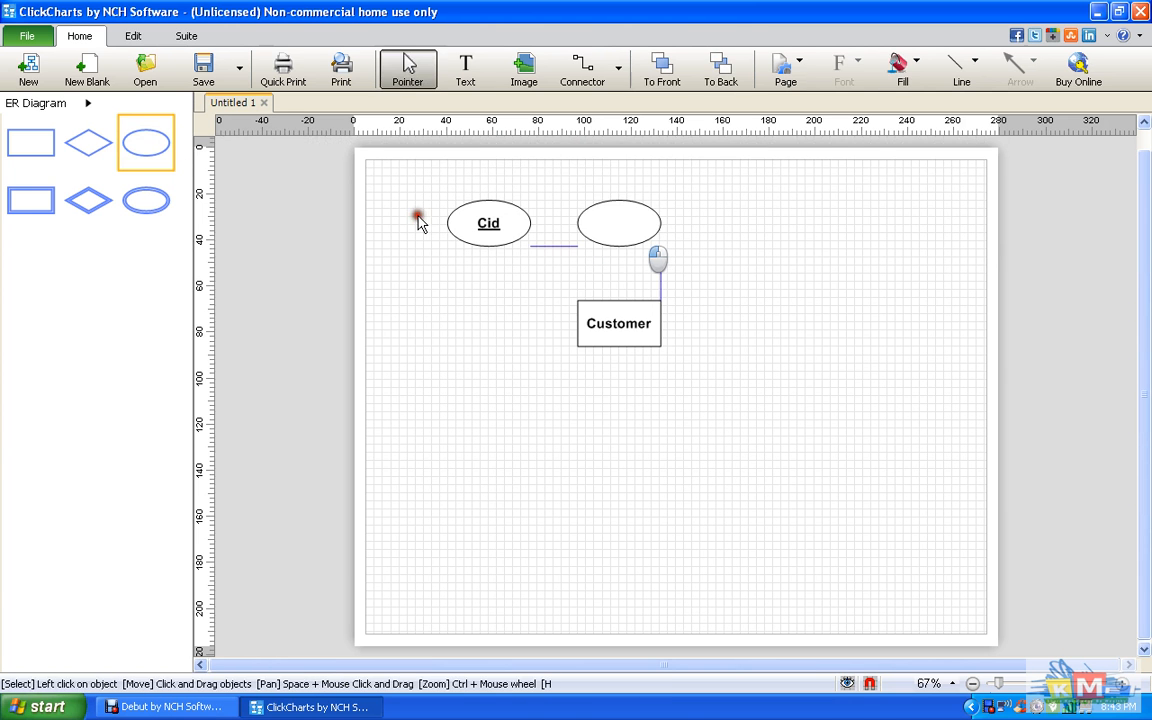
{"action": "left_click", "coordinate": [630, 224]}
{"action": "double_click", "coordinate": [632, 224]}
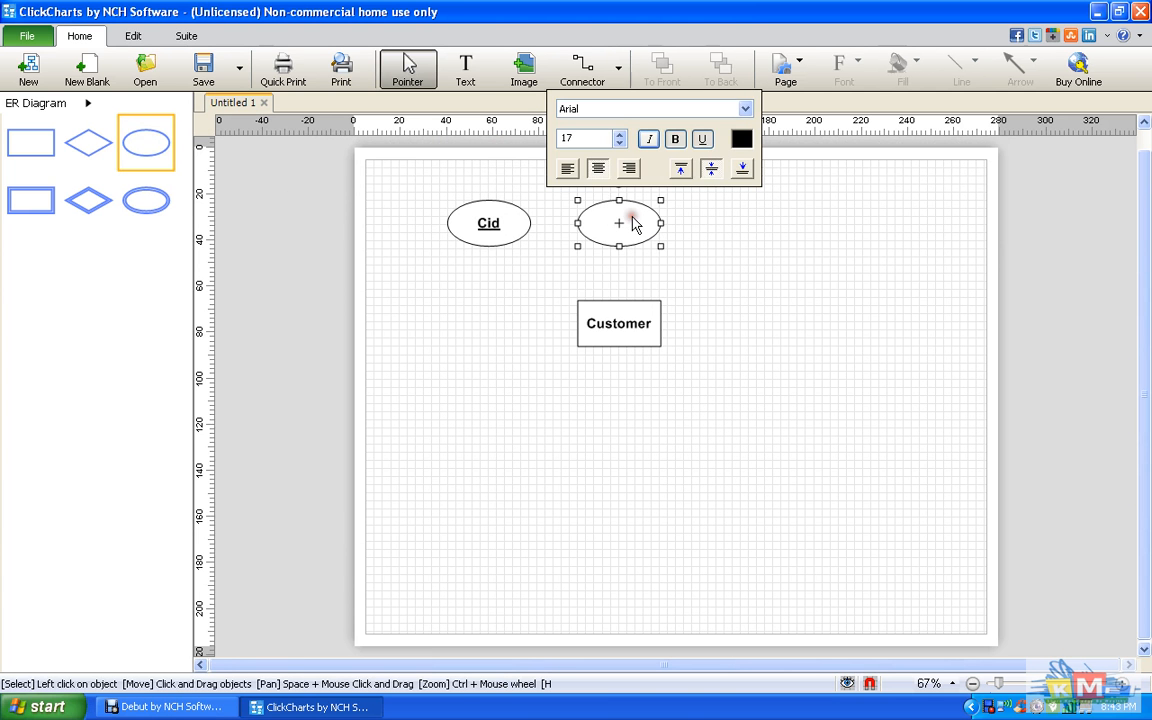
{"action": "type", "text": "Nam"}
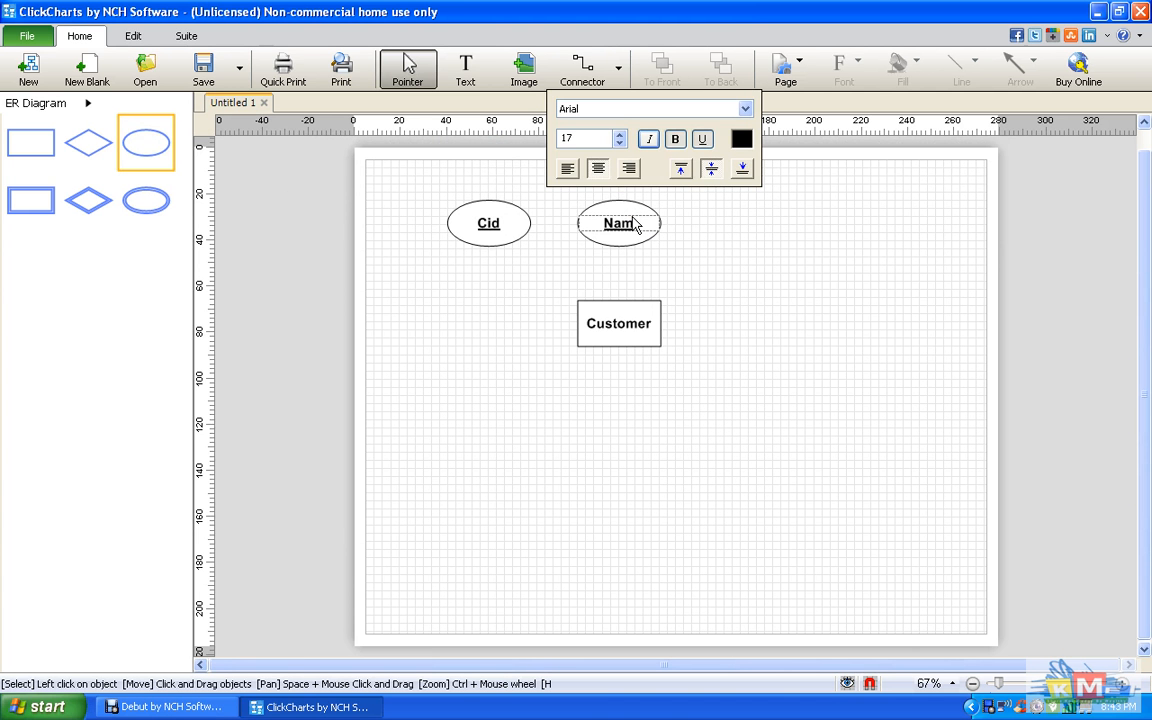
{"action": "type", "text": "e"}
Step: Remove the underline from the whole Name label and finish editing it
{"action": "left_click_drag", "start_coordinate": [633, 224], "coordinate": [548, 201]}
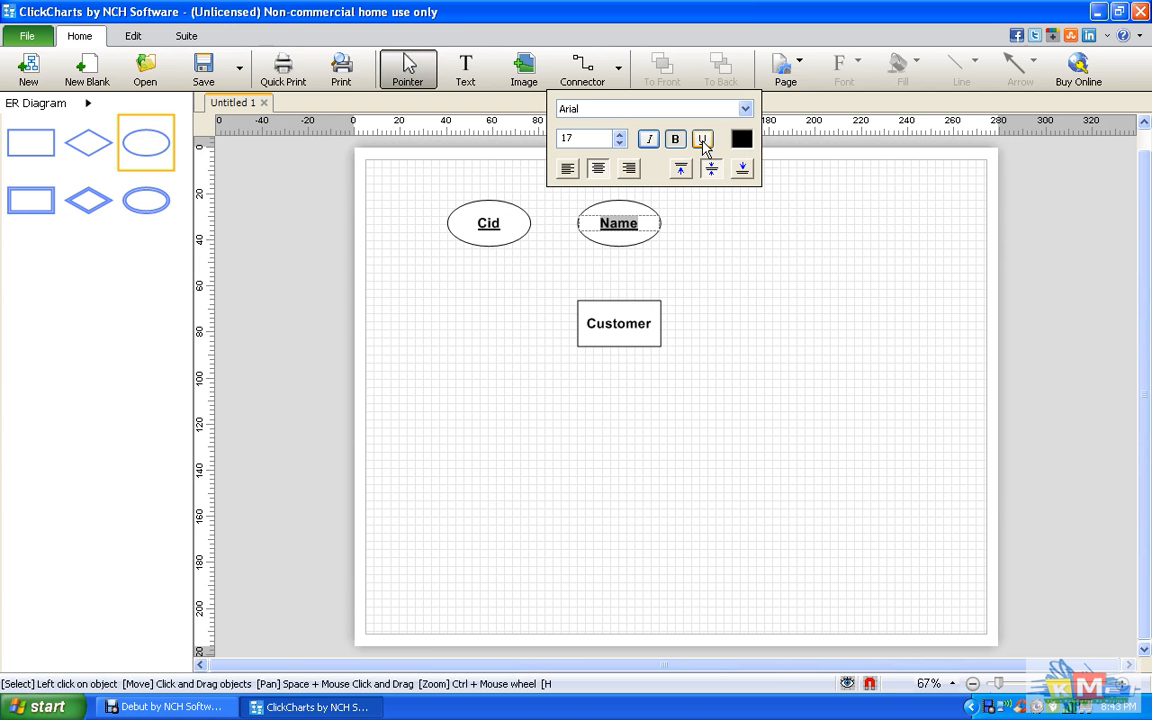
{"action": "left_click", "coordinate": [703, 140]}
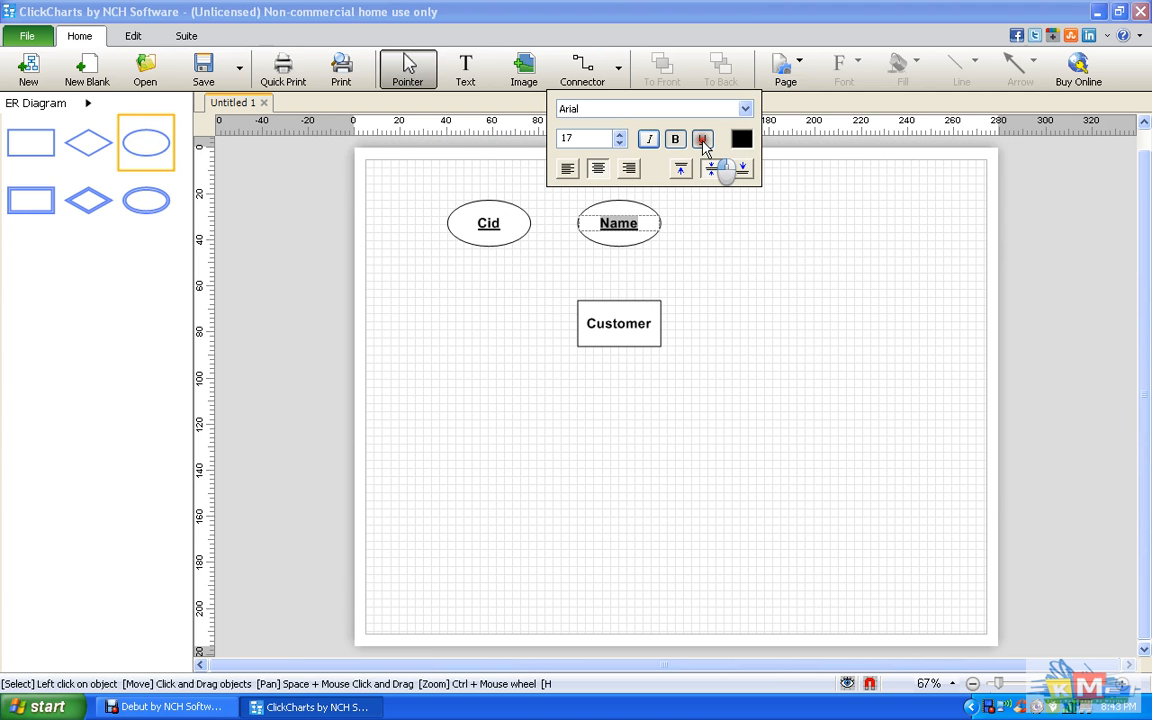
{"action": "left_click", "coordinate": [661, 232]}
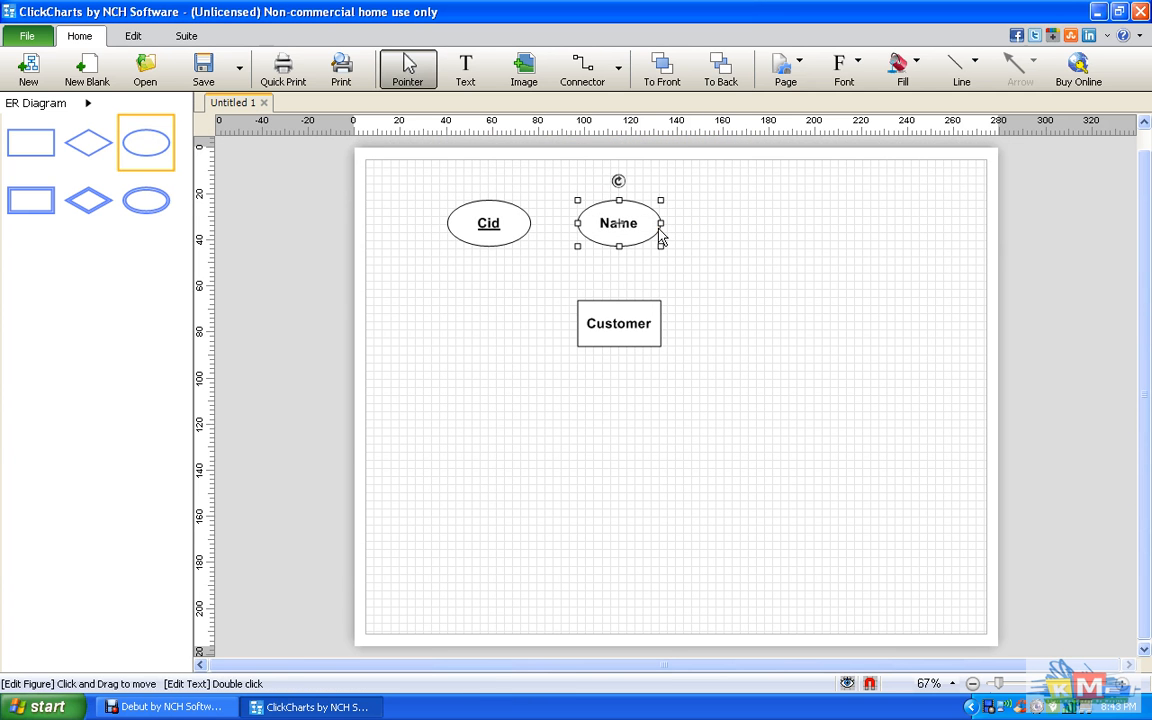
Step: Paste a copy of the Name ellipse above and to the right of the Customer rectangle and relabel it "Birthdate"
{"action": "key", "text": "ctrl+v"}
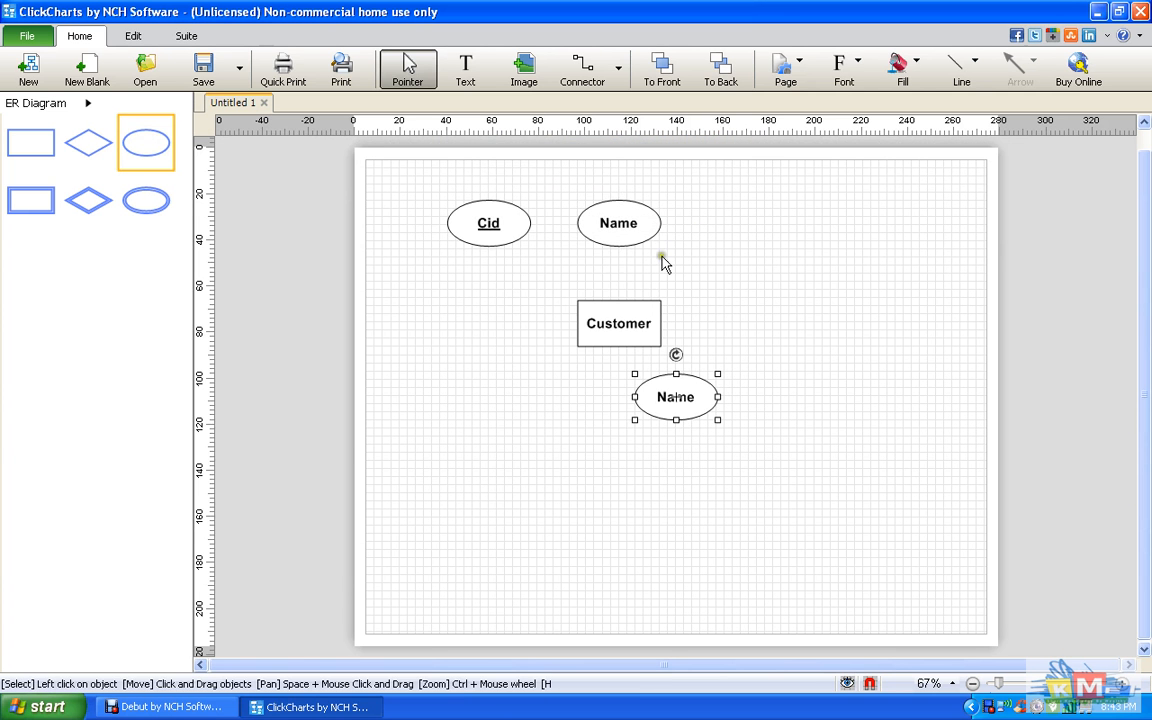
{"action": "left_click_drag", "start_coordinate": [697, 392], "coordinate": [722, 255]}
{"action": "left_click", "coordinate": [724, 258]}
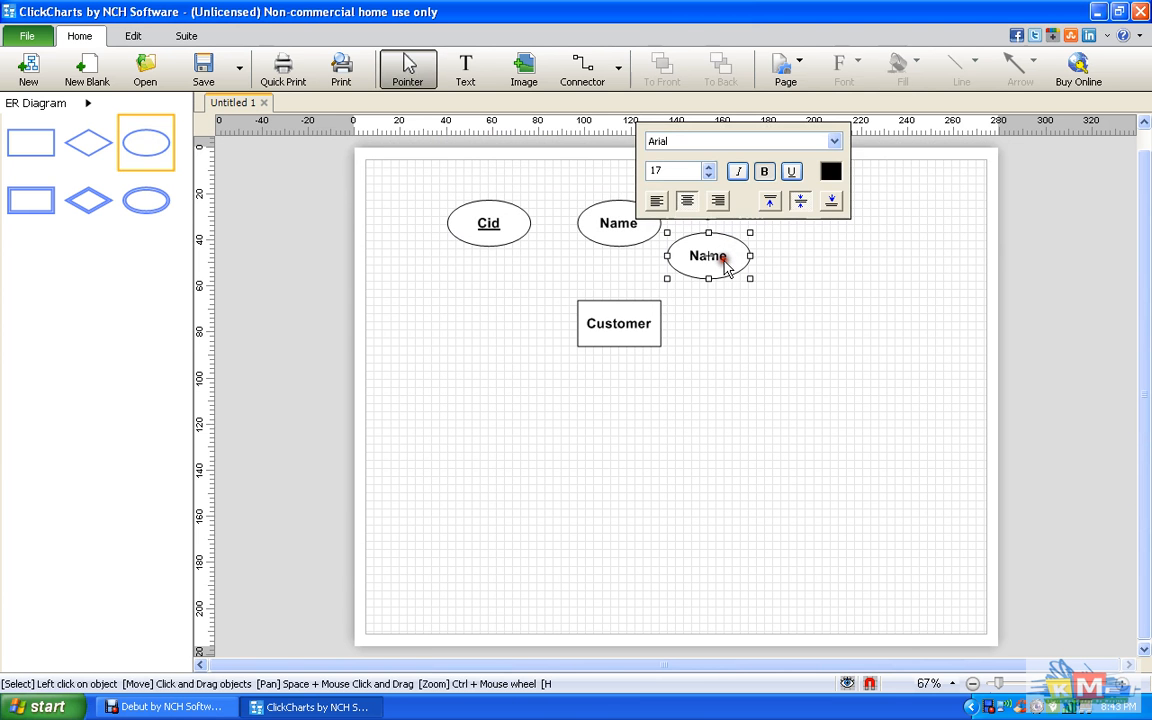
{"action": "double_click", "coordinate": [724, 262]}
{"action": "left_click", "coordinate": [724, 262]}
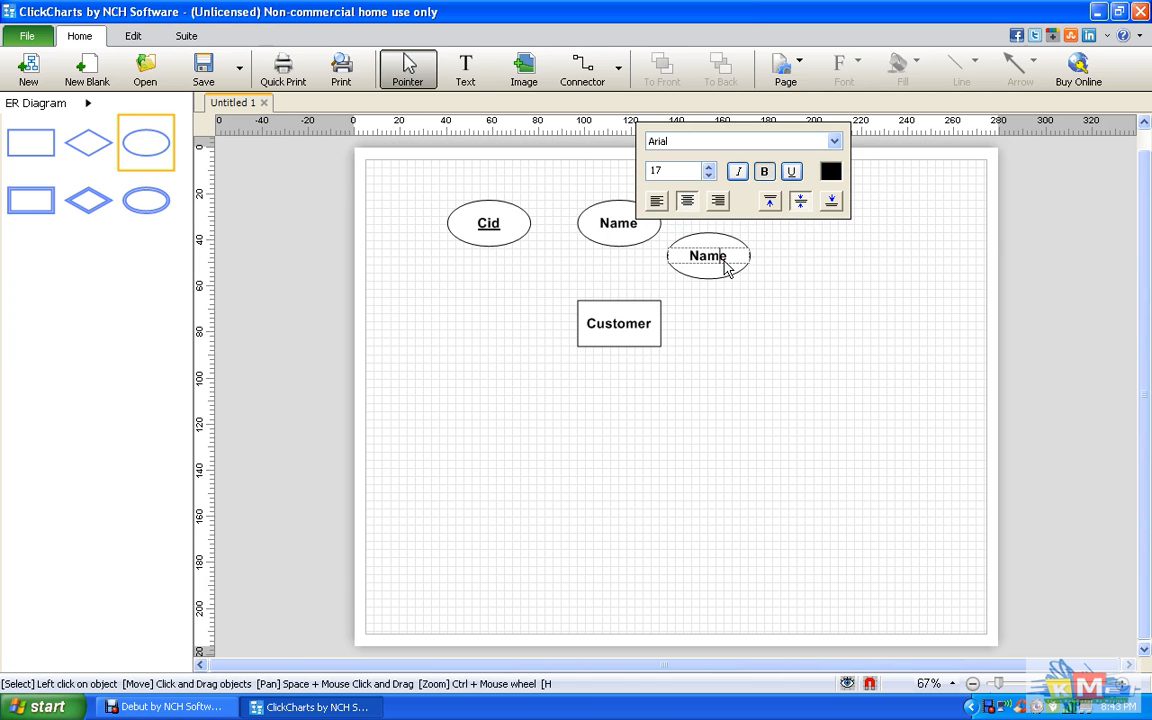
{"action": "key", "text": "BackSpace"}
{"action": "key", "text": "BackSpace"}
{"action": "key", "text": "BackSpace"}
{"action": "key", "text": "BackSpace"}
{"action": "type", "text": "Birthdate"}
{"action": "left_click", "coordinate": [539, 299]}
Step: Paste another copy of the Name ellipse below the Cid ellipse, left of the Customer rectangle, and relabel it "Age"
{"action": "key", "text": "ctrl+v"}
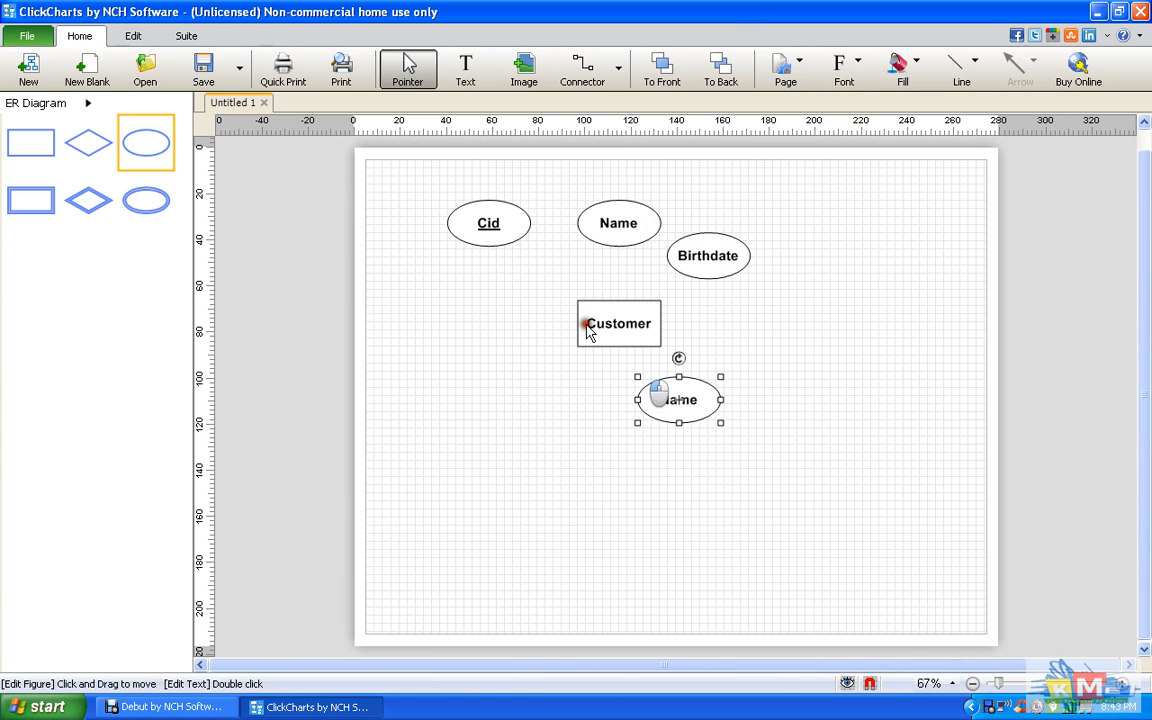
{"action": "left_click_drag", "start_coordinate": [701, 405], "coordinate": [509, 301]}
{"action": "double_click", "coordinate": [509, 301]}
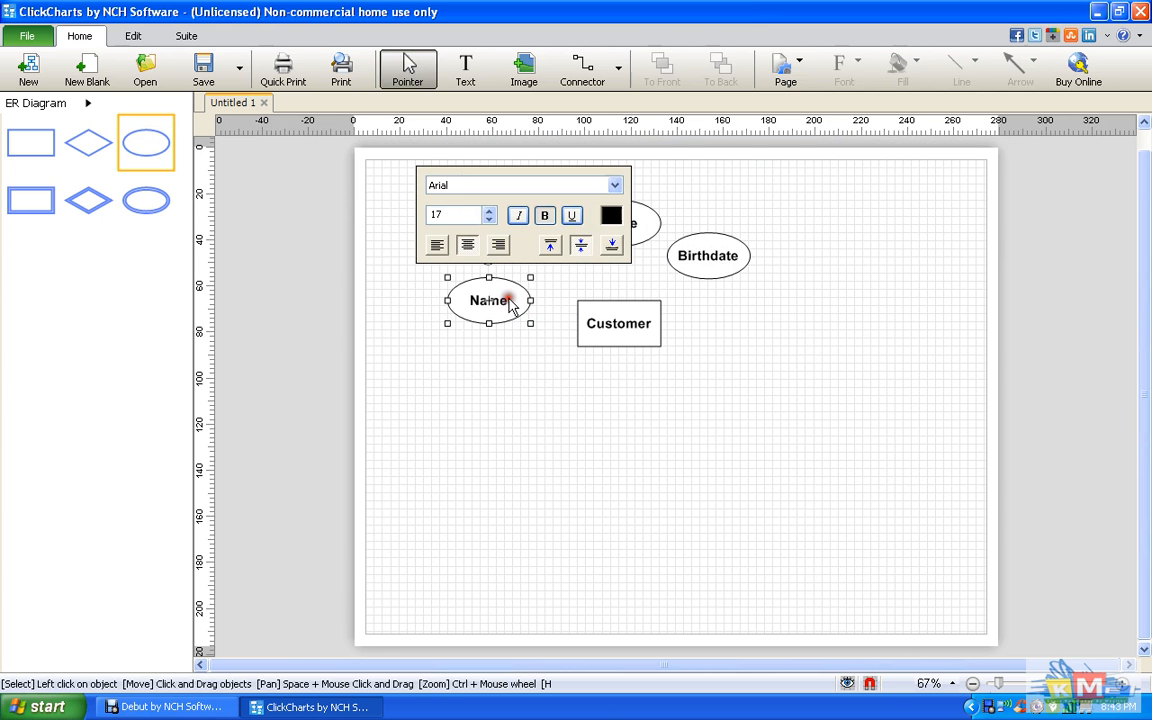
{"action": "key", "text": "ctrl+a"}
{"action": "type", "text": "Age"}
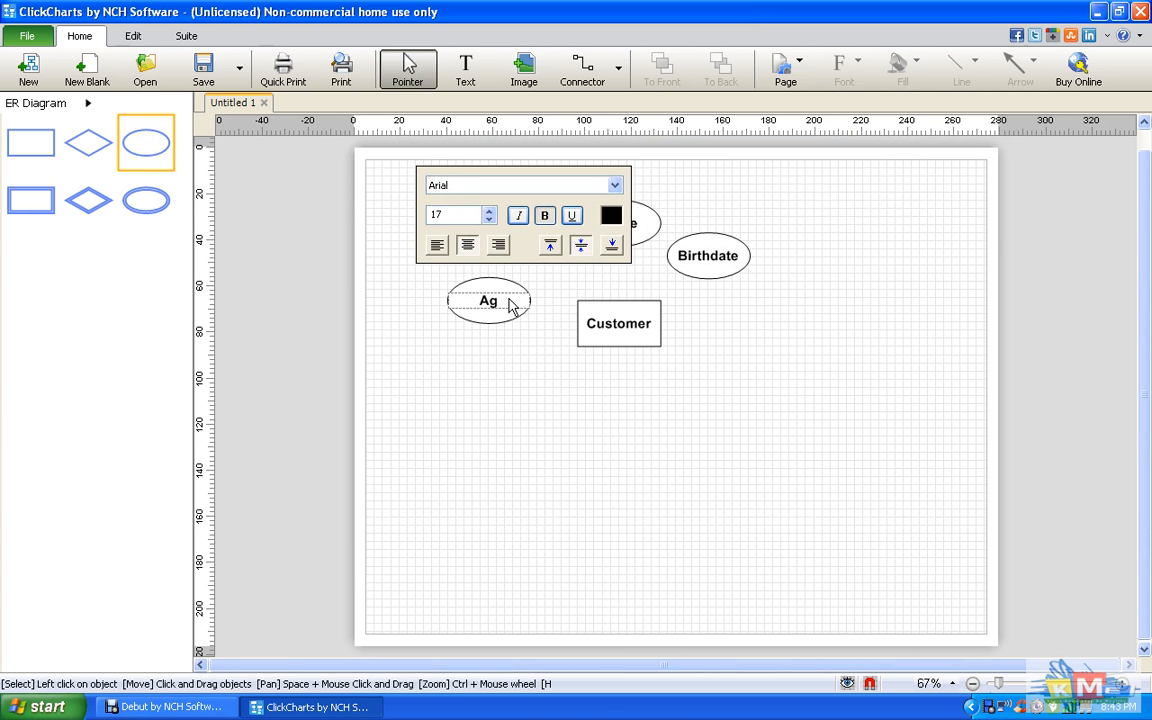
{"action": "left_click", "coordinate": [545, 358]}
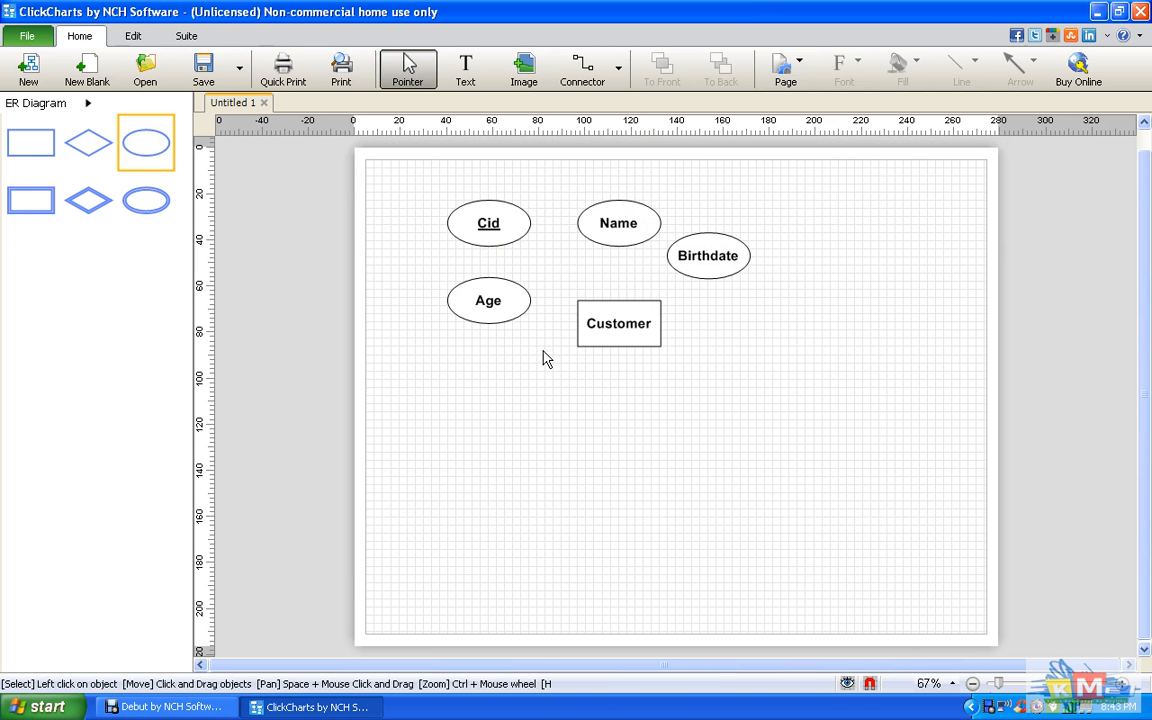